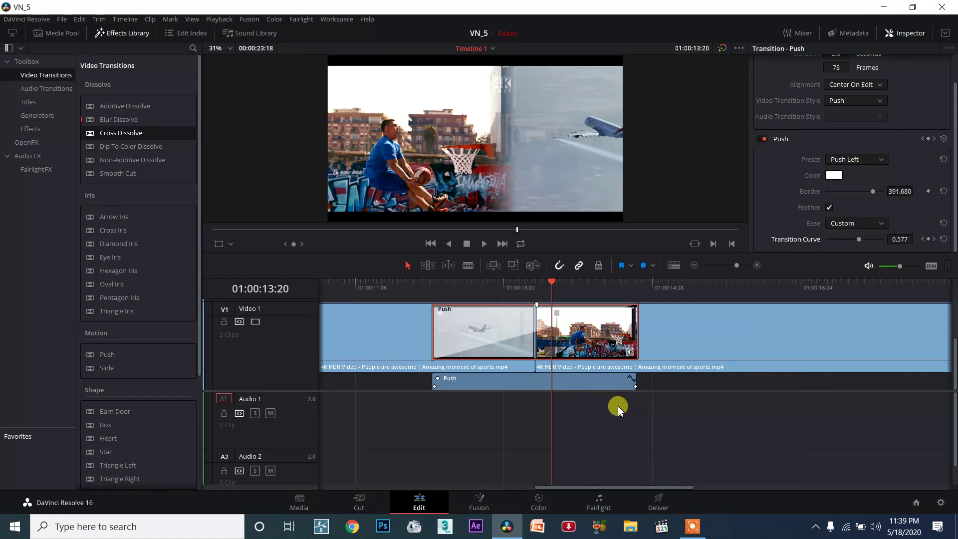
Step: Reveal the keyframe track on the Push transition between the two Video 1 clips
{"action": "left_click", "coordinate": [630, 382]}
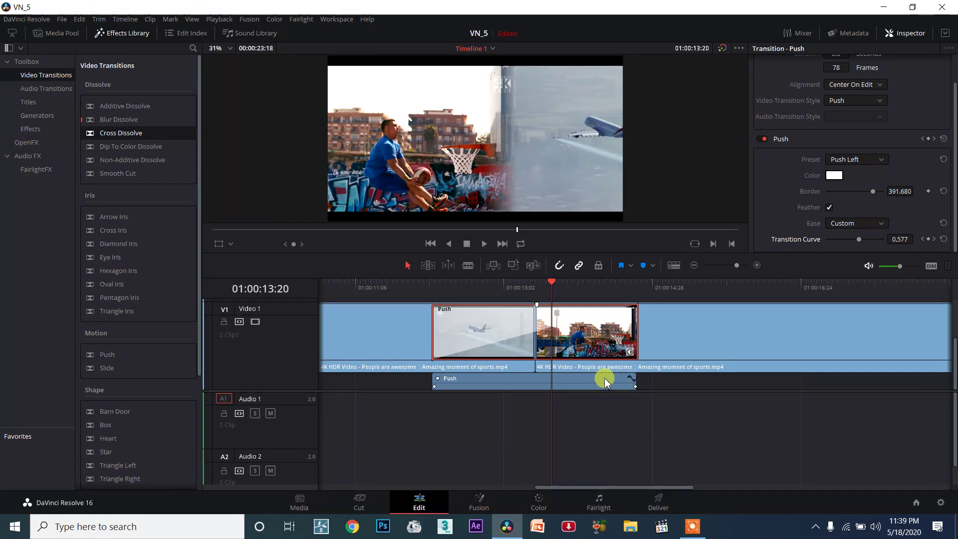
Step: Open the Push transition's Transition Curve editor and resize the track area to fit it
{"action": "left_click", "coordinate": [630, 379]}
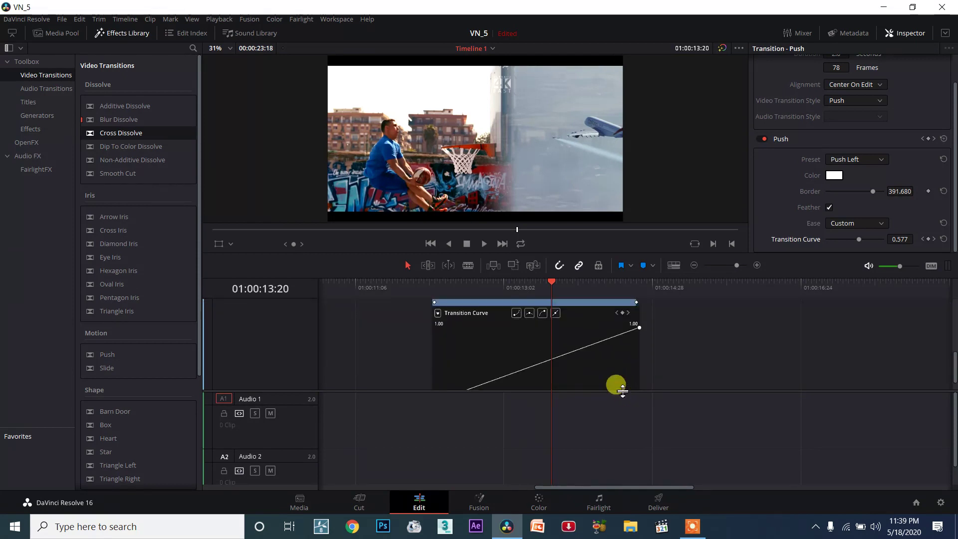
{"action": "mouse_move", "coordinate": [271, 392]}
{"action": "left_mouse_down"}
{"action": "mouse_move", "coordinate": [298, 341]}
{"action": "mouse_move", "coordinate": [279, 425]}
{"action": "left_mouse_up"}
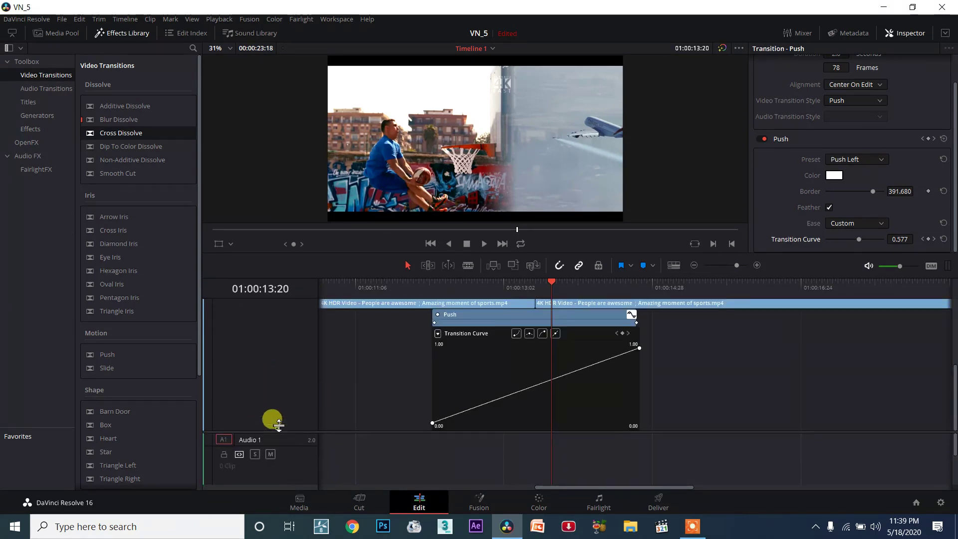
{"action": "scroll", "coordinate": [279, 425], "scroll_direction": "up", "scroll_amount": 2}
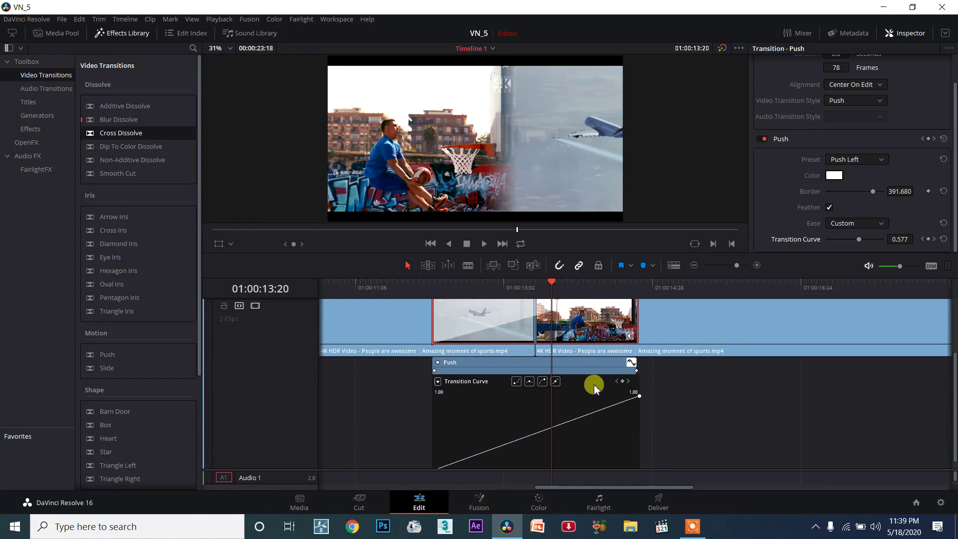
{"action": "scroll", "coordinate": [603, 421], "scroll_direction": "down", "scroll_amount": 1}
{"action": "scroll", "coordinate": [277, 357], "scroll_direction": "up", "scroll_amount": 2}
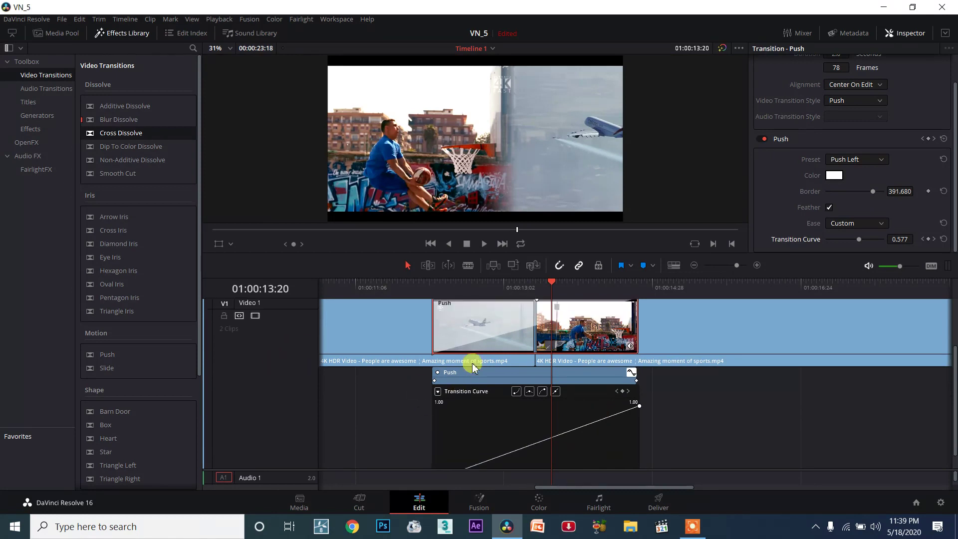
{"action": "scroll", "coordinate": [464, 421], "scroll_direction": "down", "scroll_amount": 1}
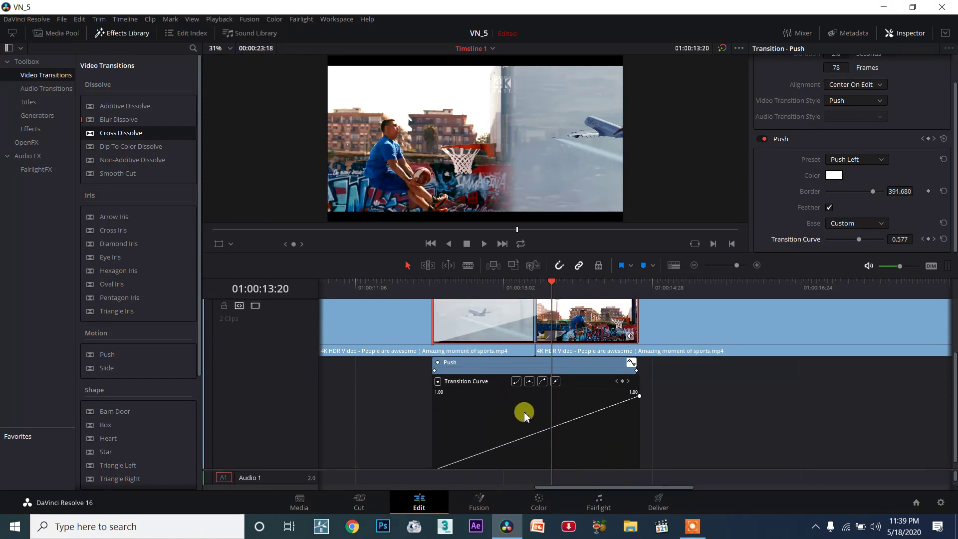
{"action": "scroll", "coordinate": [524, 414], "scroll_direction": "down", "scroll_amount": 1}
{"action": "left_click", "coordinate": [544, 288]}
{"action": "left_click_drag", "start_coordinate": [545, 289], "coordinate": [487, 414]}
{"action": "left_click_drag", "start_coordinate": [432, 463], "coordinate": [439, 444]}
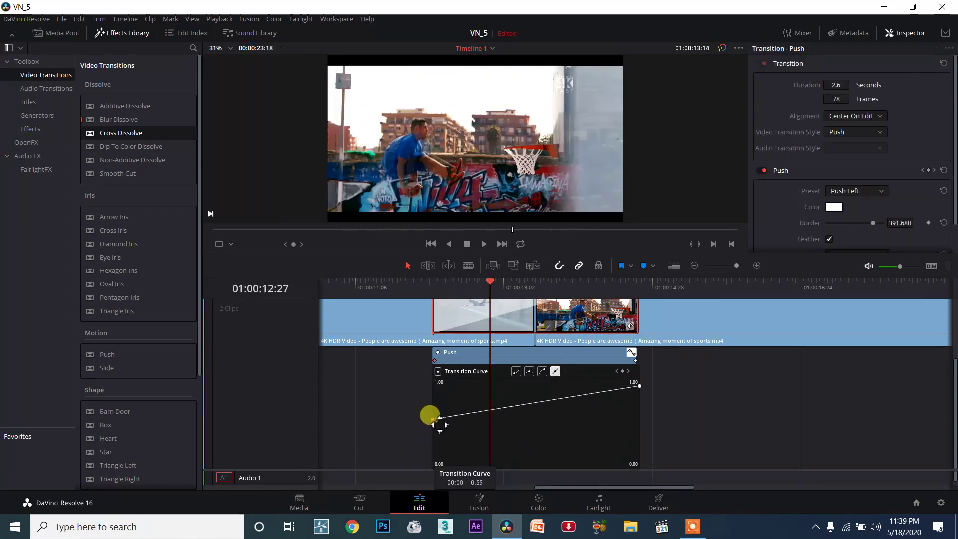
{"action": "left_click_drag", "start_coordinate": [439, 445], "coordinate": [442, 460]}
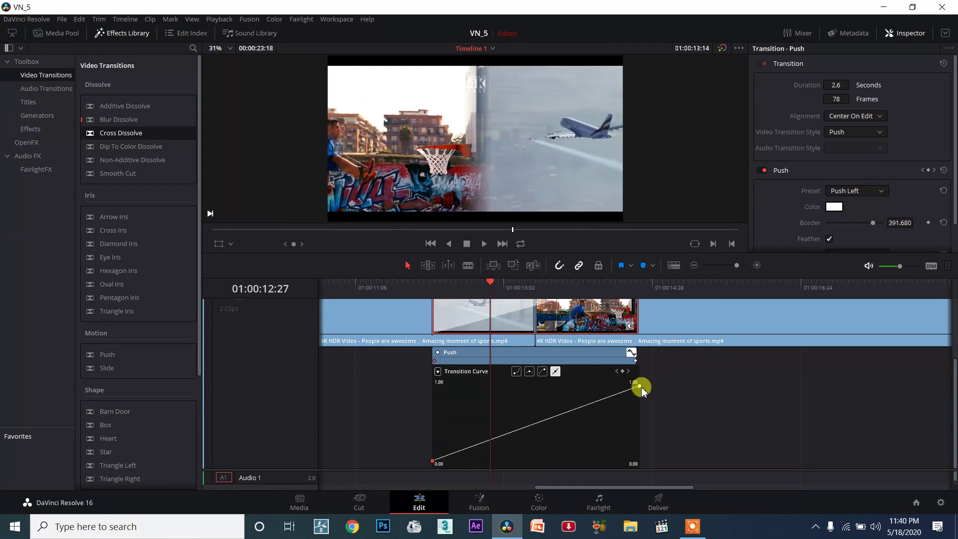
{"action": "left_click_drag", "start_coordinate": [639, 387], "coordinate": [638, 423]}
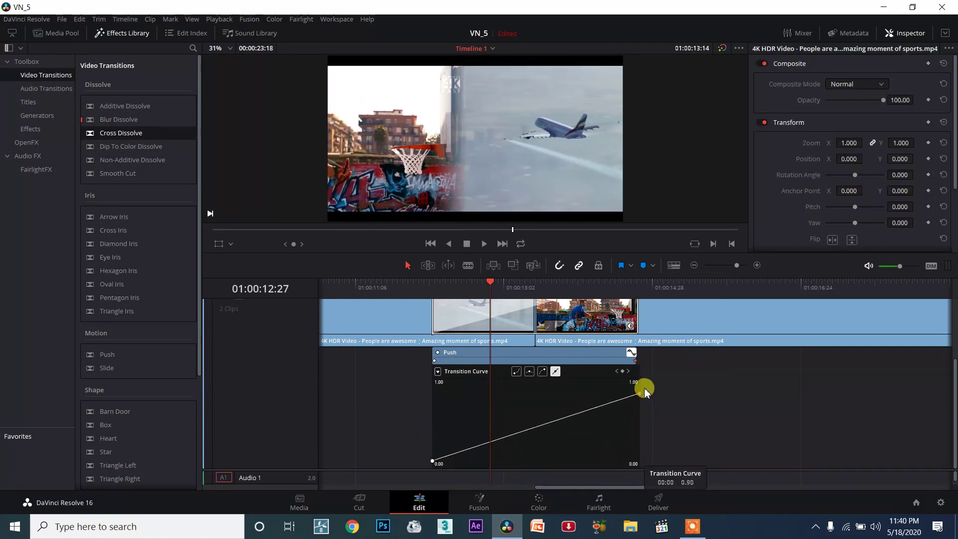
{"action": "mouse_move", "coordinate": [638, 424]}
{"action": "left_mouse_down"}
{"action": "mouse_move", "coordinate": [638, 370]}
{"action": "mouse_move", "coordinate": [628, 419]}
{"action": "mouse_move", "coordinate": [638, 431]}
{"action": "mouse_move", "coordinate": [637, 386]}
{"action": "left_mouse_up"}
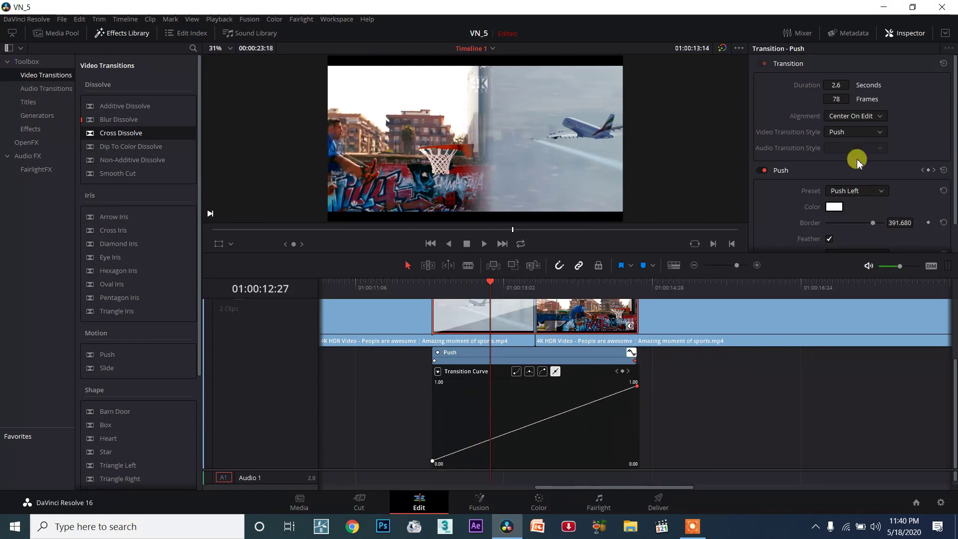
Step: Switch the transition style to Arrow Iris and look at its direction presets
{"action": "left_click", "coordinate": [853, 132]}
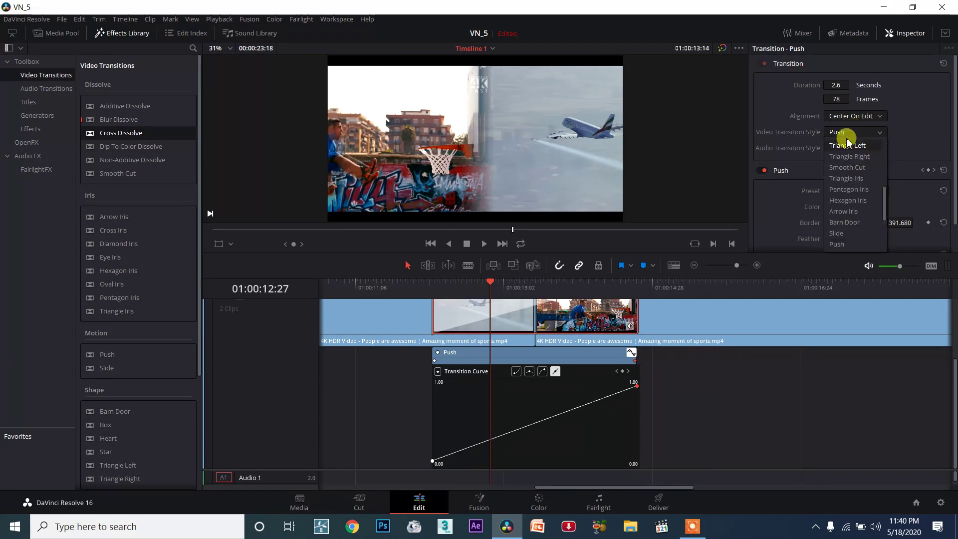
{"action": "left_click", "coordinate": [842, 130]}
{"action": "left_click", "coordinate": [841, 132]}
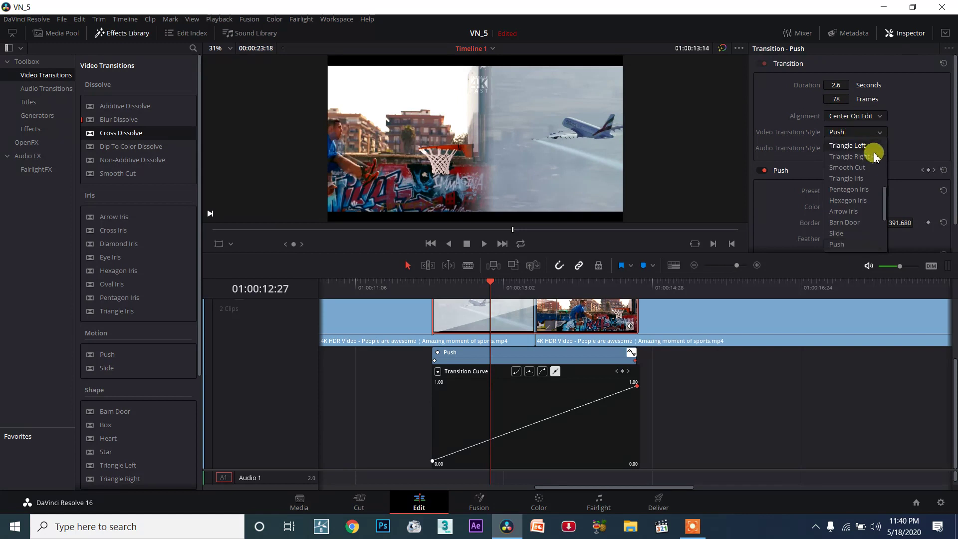
{"action": "left_click", "coordinate": [849, 211]}
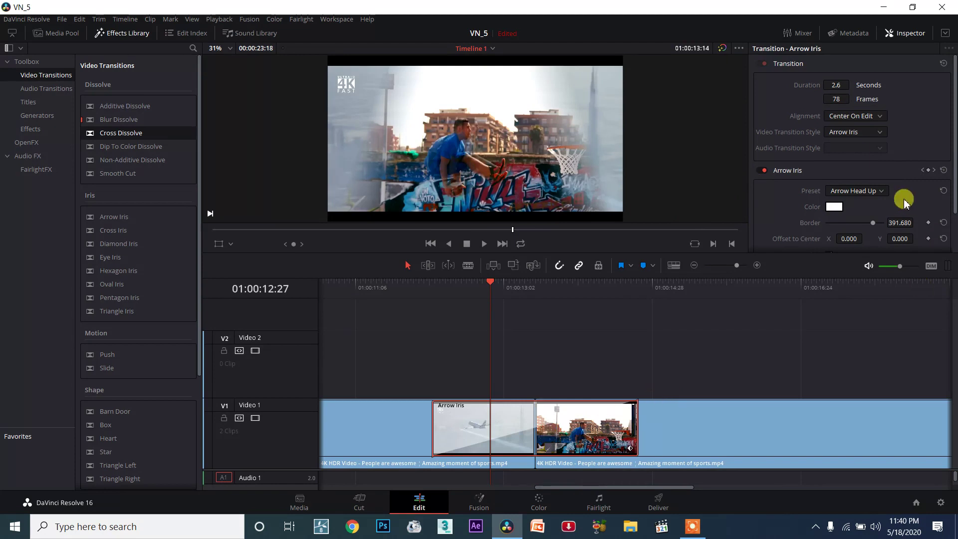
{"action": "left_click", "coordinate": [870, 191]}
Step: Try Non-Additive Dissolve, then set the transition style back to Push
{"action": "left_click", "coordinate": [856, 131]}
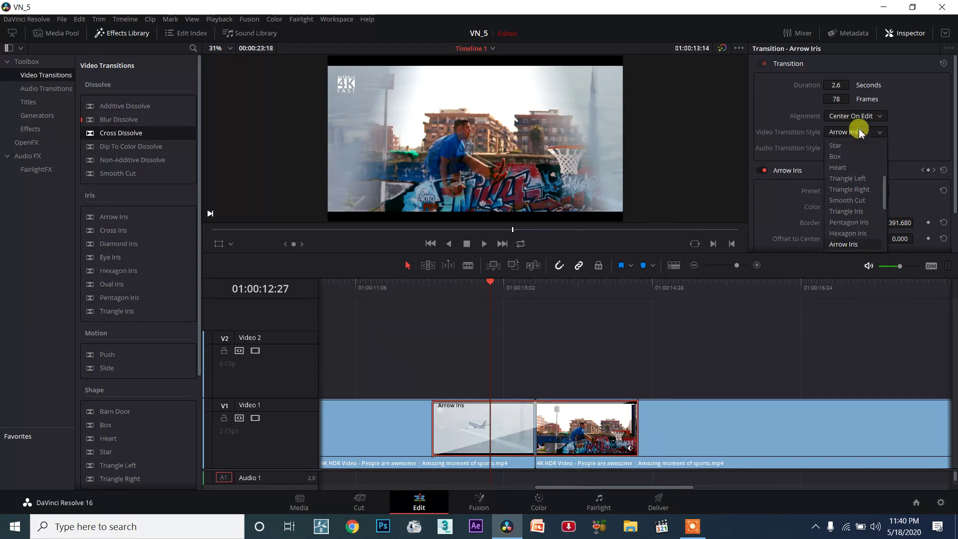
{"action": "scroll", "coordinate": [854, 160], "scroll_direction": "down", "scroll_amount": 5}
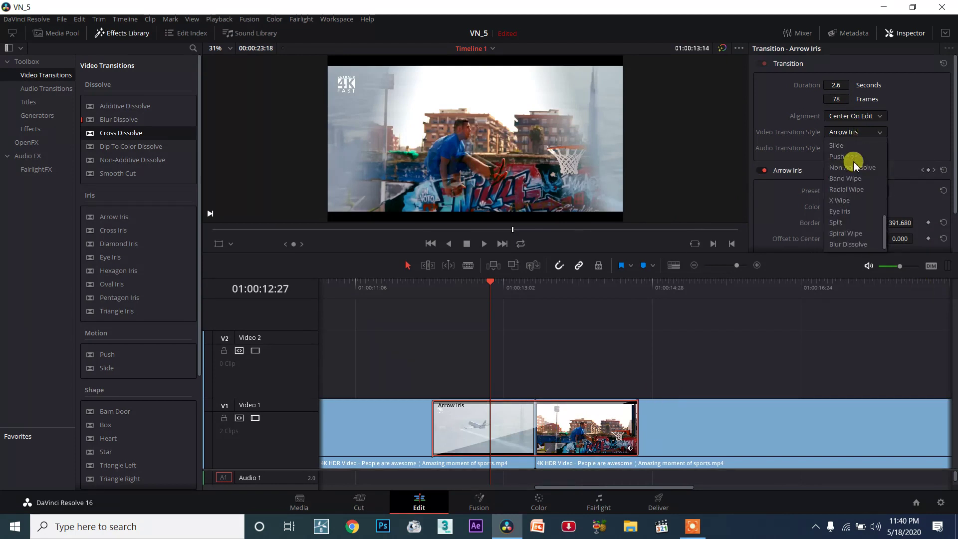
{"action": "left_click", "coordinate": [854, 167]}
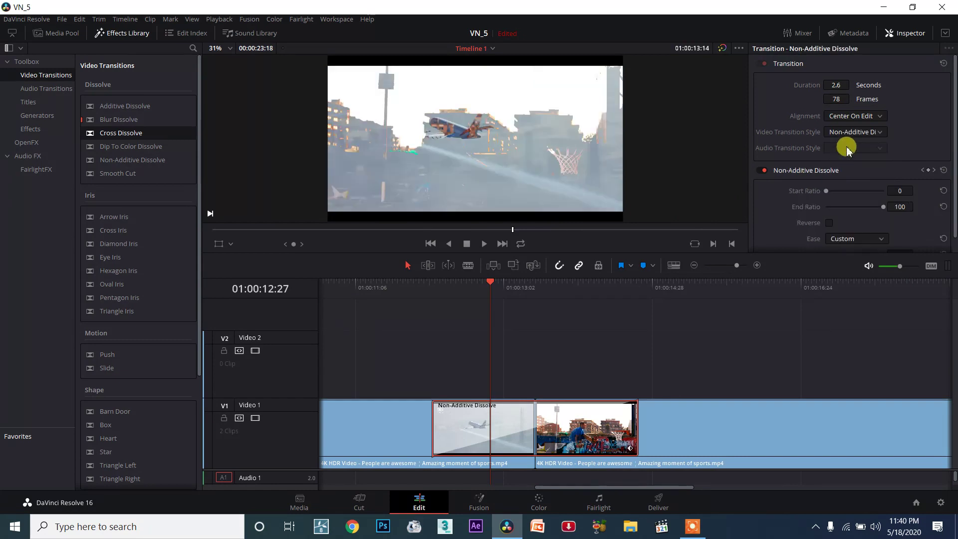
{"action": "left_click", "coordinate": [852, 132]}
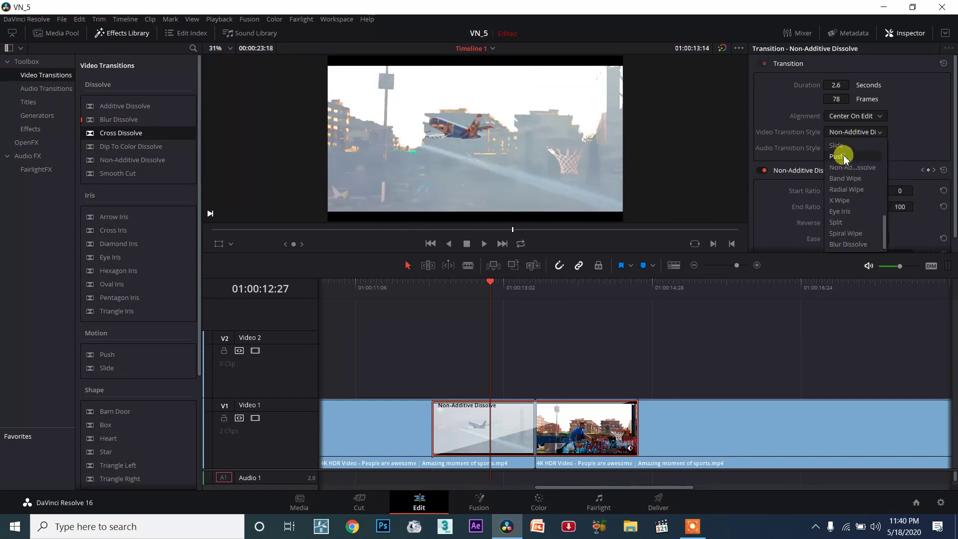
{"action": "left_click", "coordinate": [845, 157]}
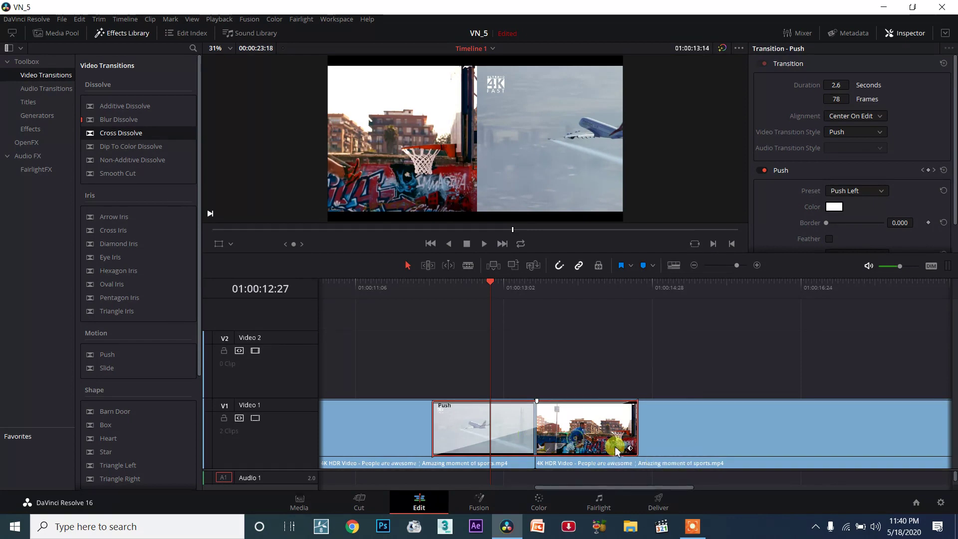
Step: Reopen the Push curve editor, scrub a preview, and select the curve's top-right keyframe
{"action": "left_click", "coordinate": [630, 448]}
{"action": "left_click", "coordinate": [630, 459]}
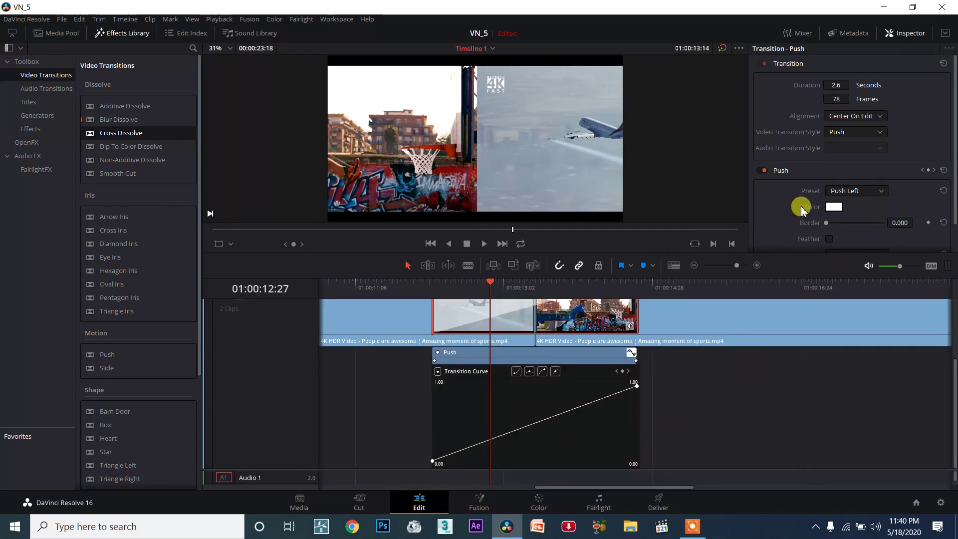
{"action": "scroll", "coordinate": [853, 215], "scroll_direction": "down", "scroll_amount": 1}
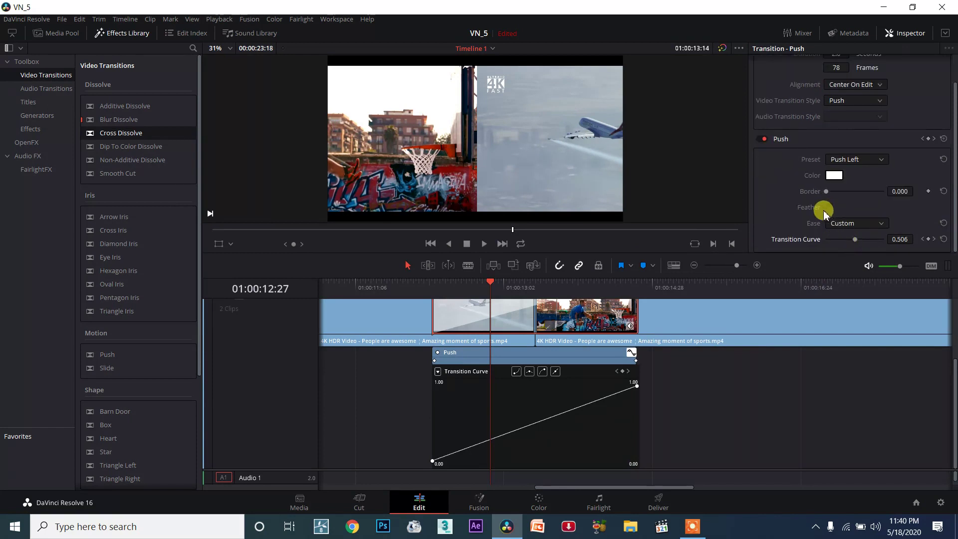
{"action": "mouse_move", "coordinate": [496, 285]}
{"action": "left_mouse_down"}
{"action": "mouse_move", "coordinate": [501, 298]}
{"action": "mouse_move", "coordinate": [575, 290]}
{"action": "left_mouse_up"}
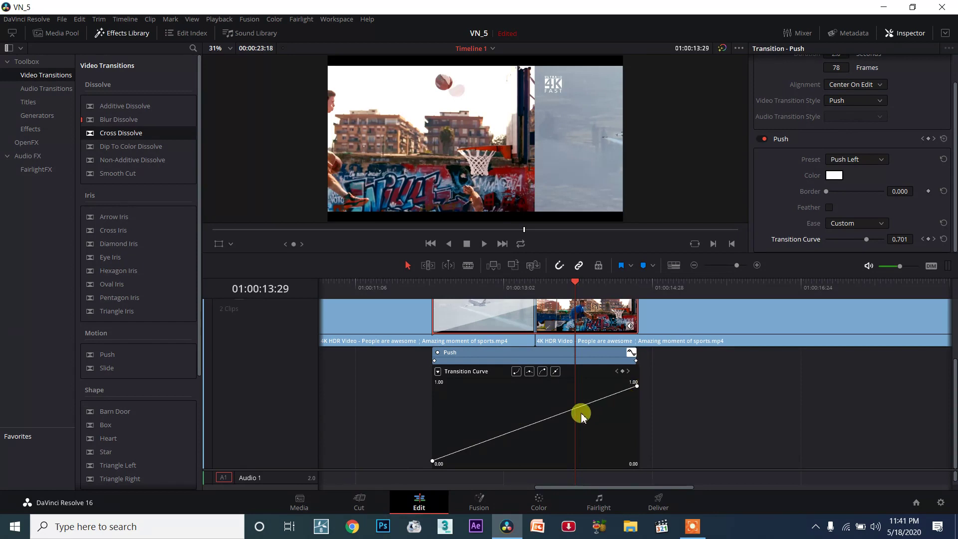
{"action": "left_click", "coordinate": [635, 385]}
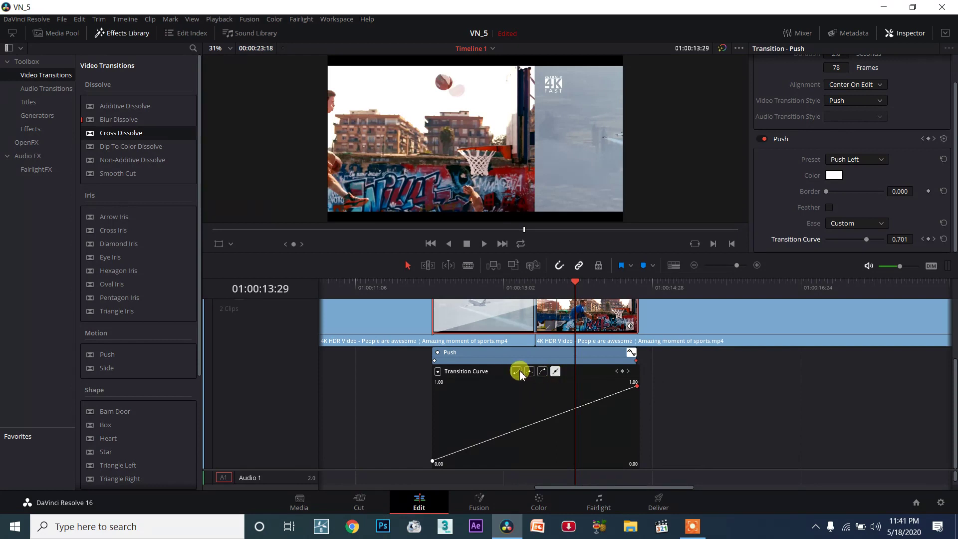
Step: Ease the curve's top keyframe, then give the bottom-left keyframe a smooth handle
{"action": "left_click", "coordinate": [542, 372]}
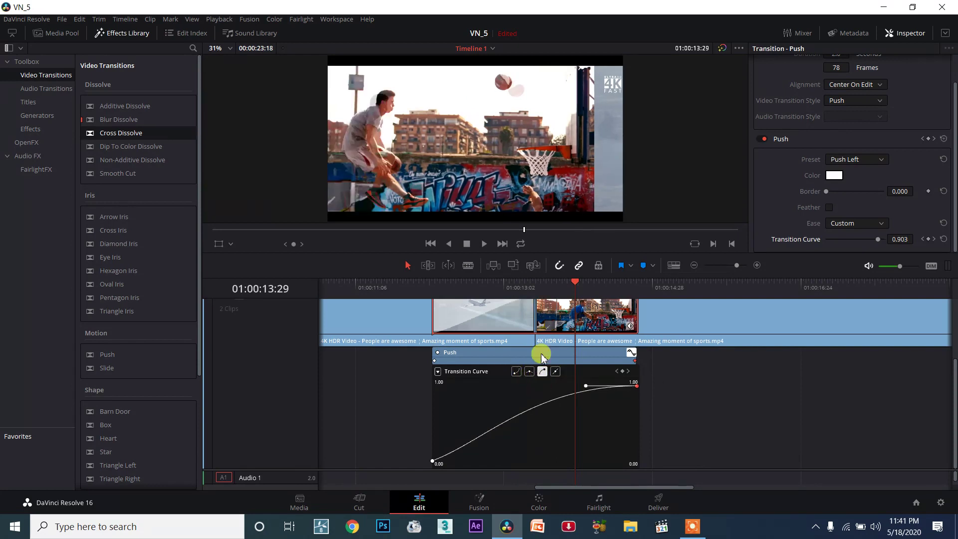
{"action": "left_click_drag", "start_coordinate": [583, 383], "coordinate": [502, 382]}
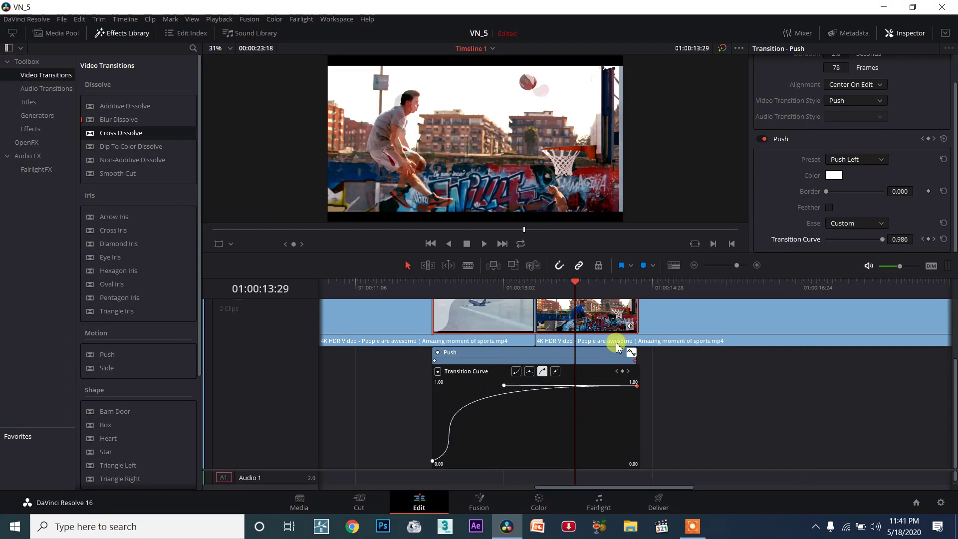
{"action": "left_click", "coordinate": [431, 461]}
{"action": "left_click", "coordinate": [548, 372]}
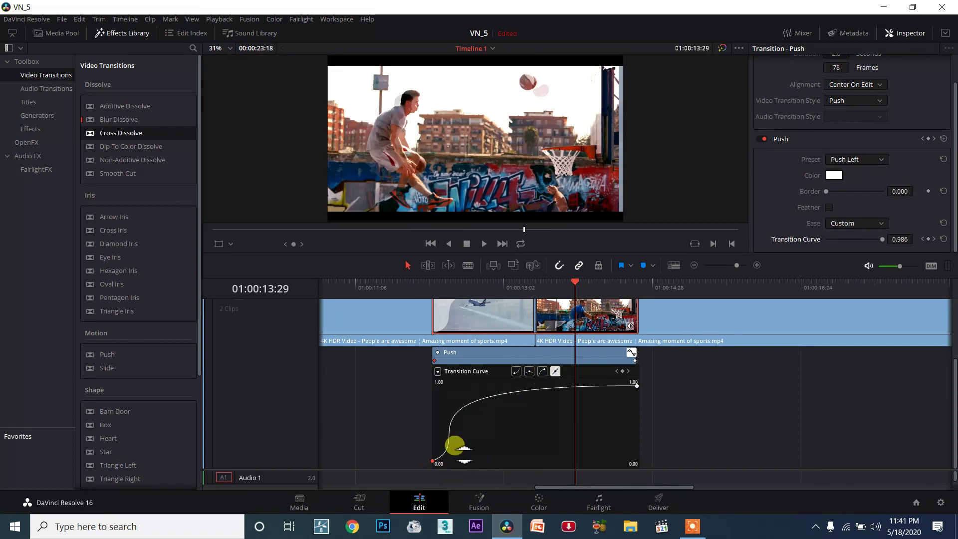
{"action": "left_click", "coordinate": [541, 372]}
{"action": "left_click", "coordinate": [516, 372]}
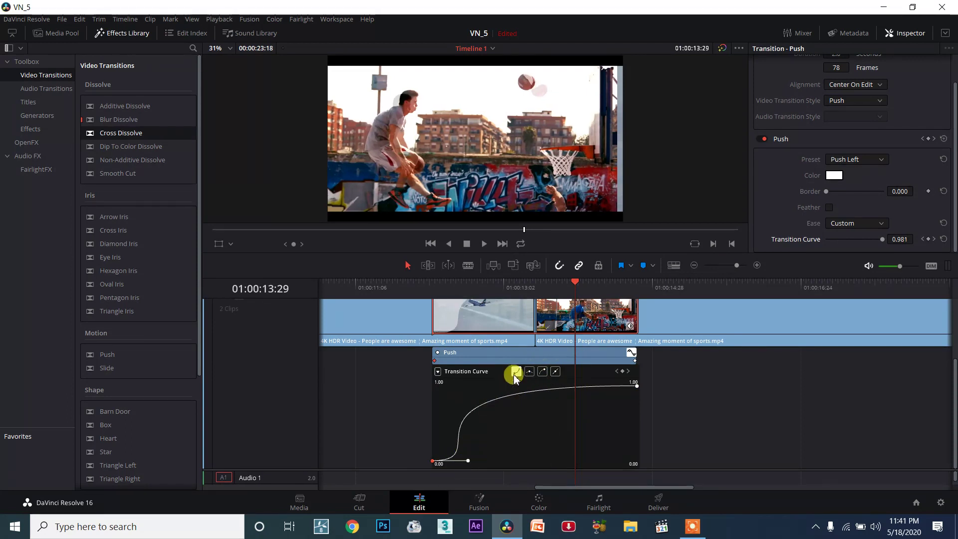
{"action": "left_click_drag", "start_coordinate": [468, 460], "coordinate": [504, 444]}
Step: Pull out the top-right keyframe's handle to complete the S-curve, then scrub back to the start
{"action": "left_click", "coordinate": [635, 385]}
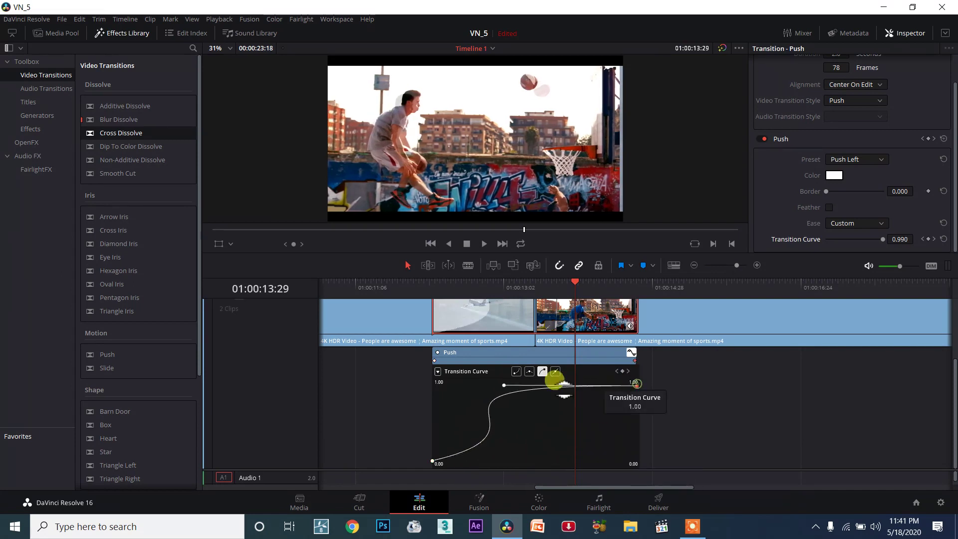
{"action": "mouse_move", "coordinate": [636, 385]}
{"action": "left_mouse_down"}
{"action": "mouse_move", "coordinate": [506, 386]}
{"action": "mouse_move", "coordinate": [523, 384]}
{"action": "left_mouse_up"}
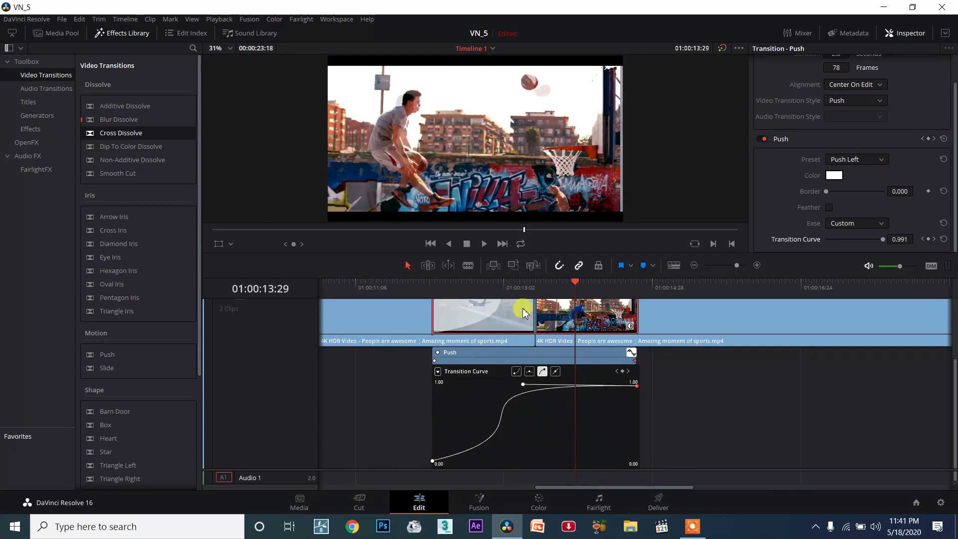
{"action": "scroll", "coordinate": [525, 303], "scroll_direction": "up", "scroll_amount": 1}
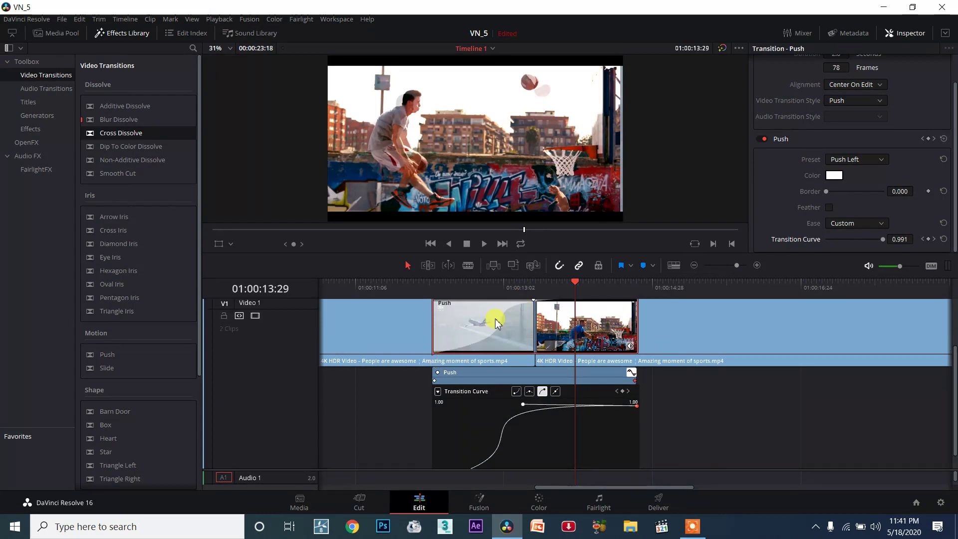
{"action": "scroll", "coordinate": [513, 409], "scroll_direction": "down", "scroll_amount": 1}
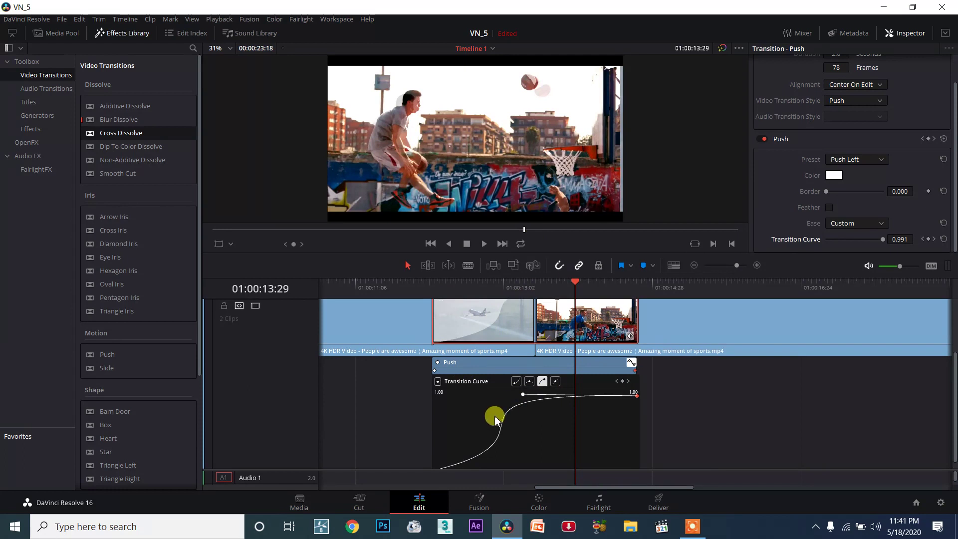
{"action": "scroll", "coordinate": [491, 416], "scroll_direction": "down", "scroll_amount": 1}
{"action": "mouse_move", "coordinate": [441, 466]}
{"action": "left_mouse_down"}
{"action": "mouse_move", "coordinate": [495, 451]}
{"action": "mouse_move", "coordinate": [435, 458]}
{"action": "left_mouse_up"}
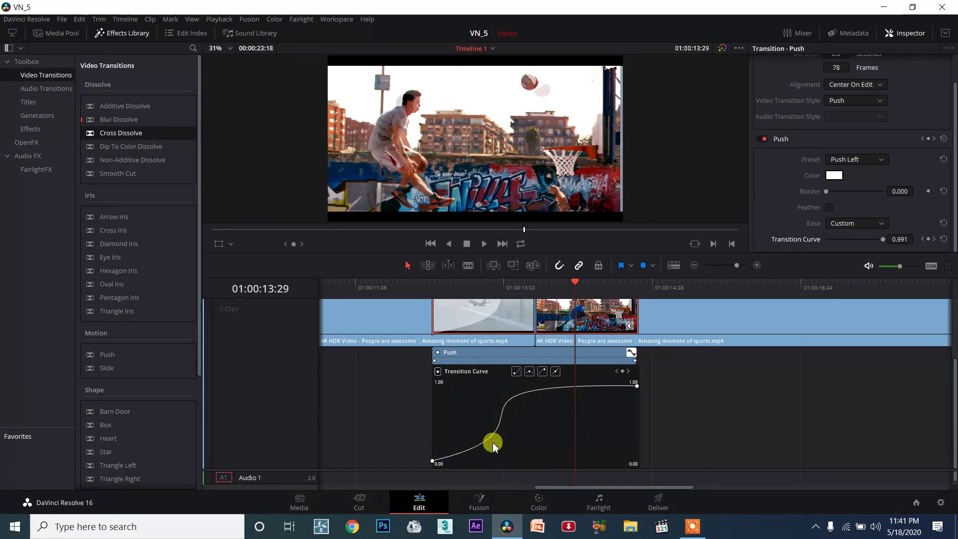
{"action": "left_click_drag", "start_coordinate": [499, 294], "coordinate": [422, 284]}
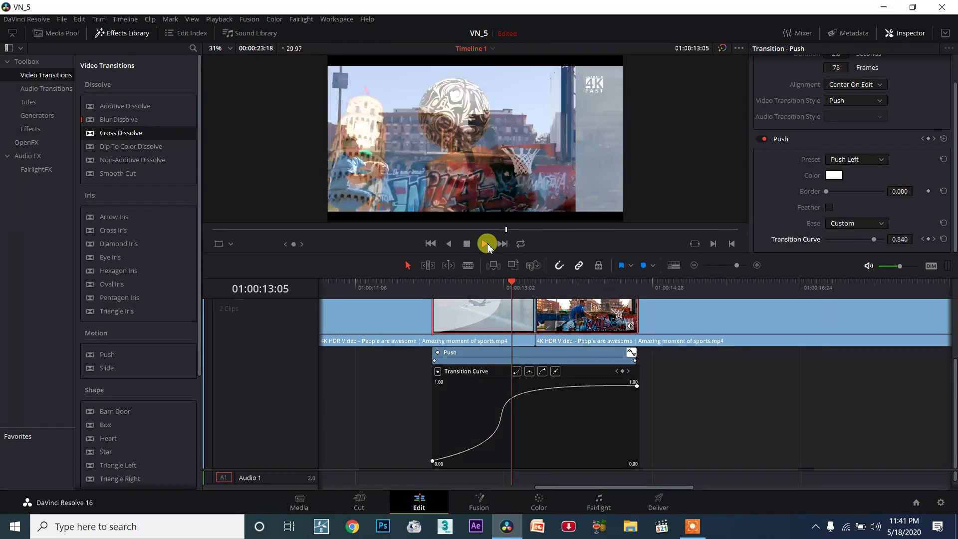
Step: Stop playback and give the curve's start keyframe a Bezier handle for a gentler ease-in
{"action": "left_click", "coordinate": [467, 244]}
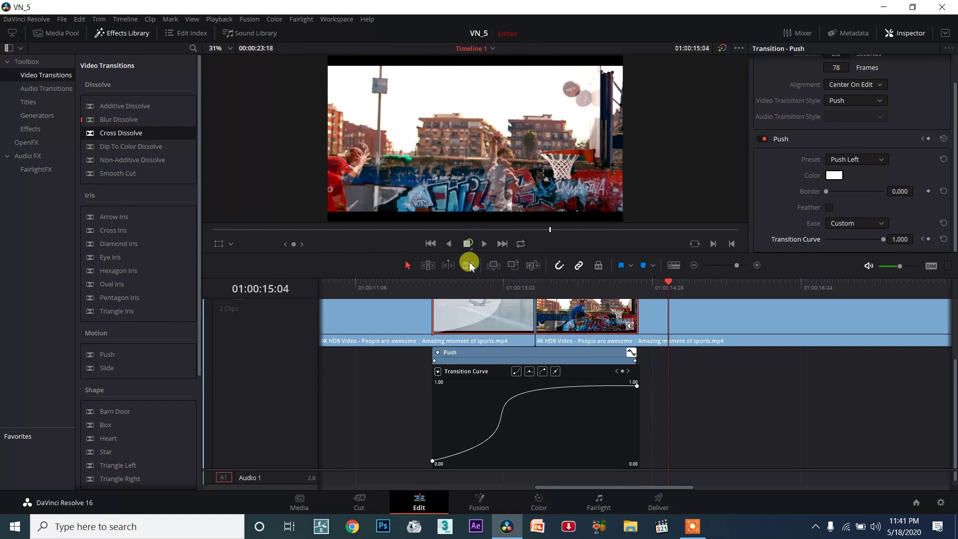
{"action": "left_click_drag", "start_coordinate": [462, 288], "coordinate": [408, 285]}
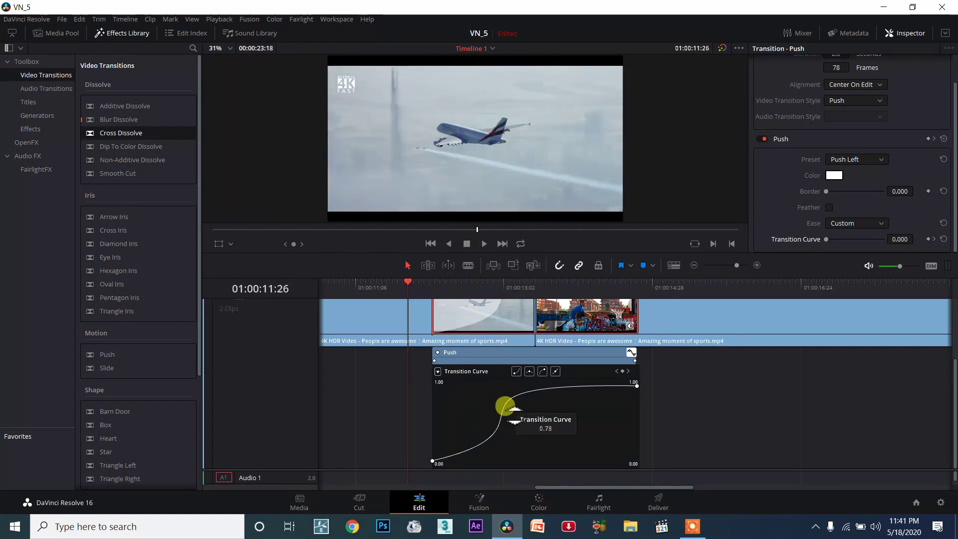
{"action": "left_click", "coordinate": [433, 462]}
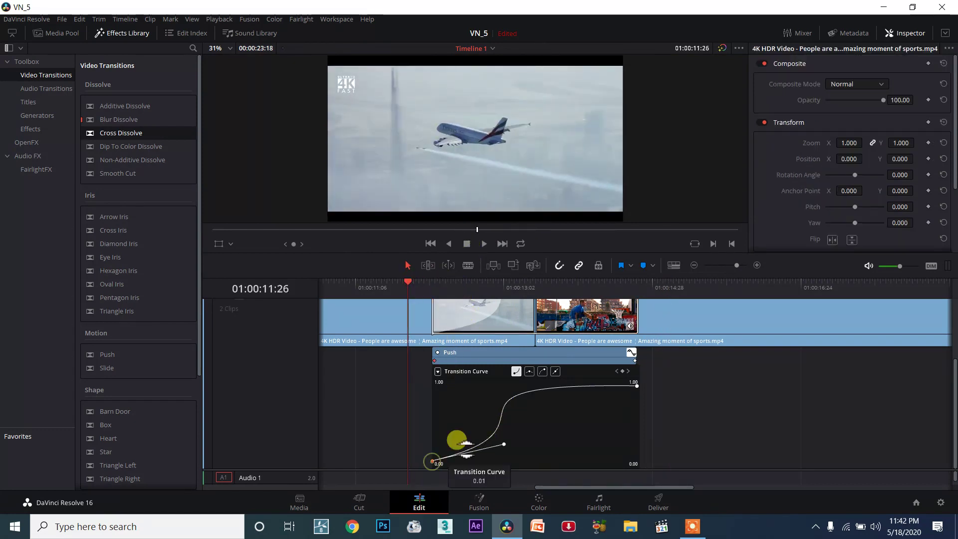
{"action": "left_click", "coordinate": [493, 352]}
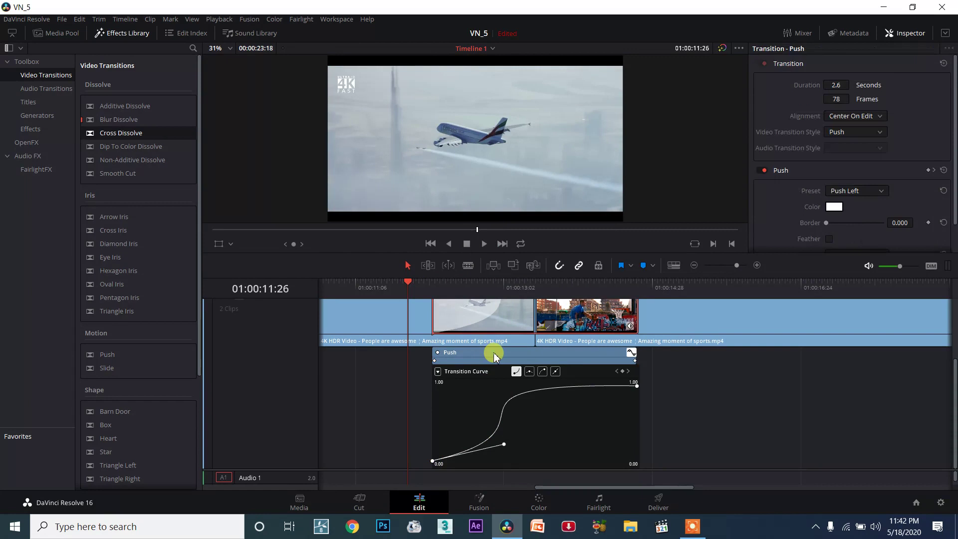
{"action": "left_click", "coordinate": [492, 288]}
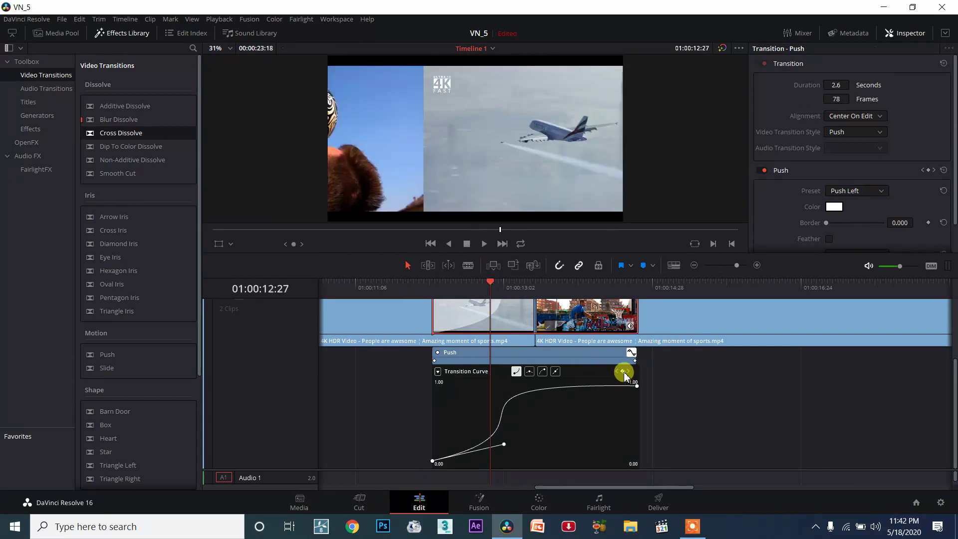
Step: Bend the curve at a new middle keyframe, switch it to Bezier, and reshape its handles
{"action": "left_click_drag", "start_coordinate": [624, 372], "coordinate": [491, 445]}
{"action": "left_click", "coordinate": [528, 373]}
{"action": "left_click", "coordinate": [494, 446]}
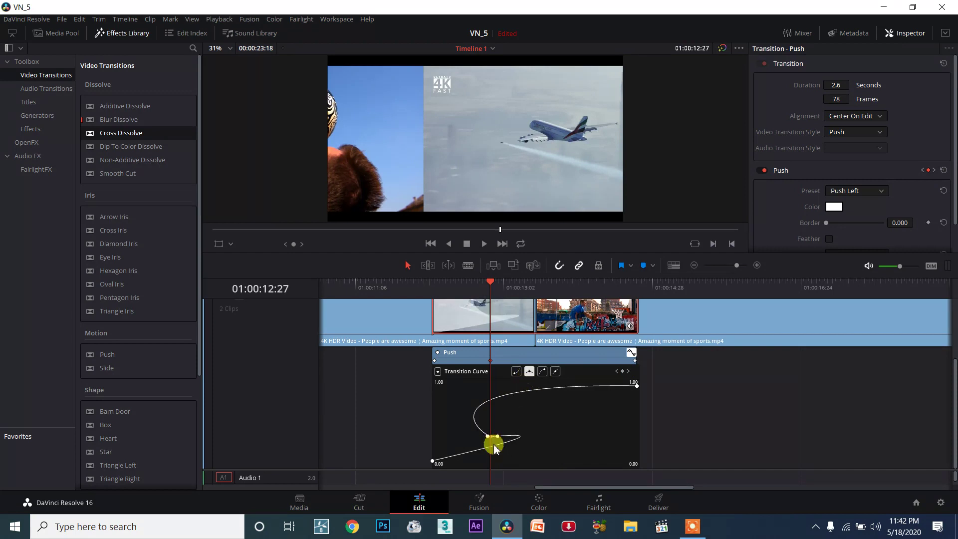
{"action": "mouse_move", "coordinate": [494, 434]}
{"action": "left_mouse_down"}
{"action": "mouse_move", "coordinate": [500, 413]}
{"action": "mouse_move", "coordinate": [488, 412]}
{"action": "left_mouse_up"}
{"action": "left_click_drag", "start_coordinate": [488, 411], "coordinate": [501, 443]}
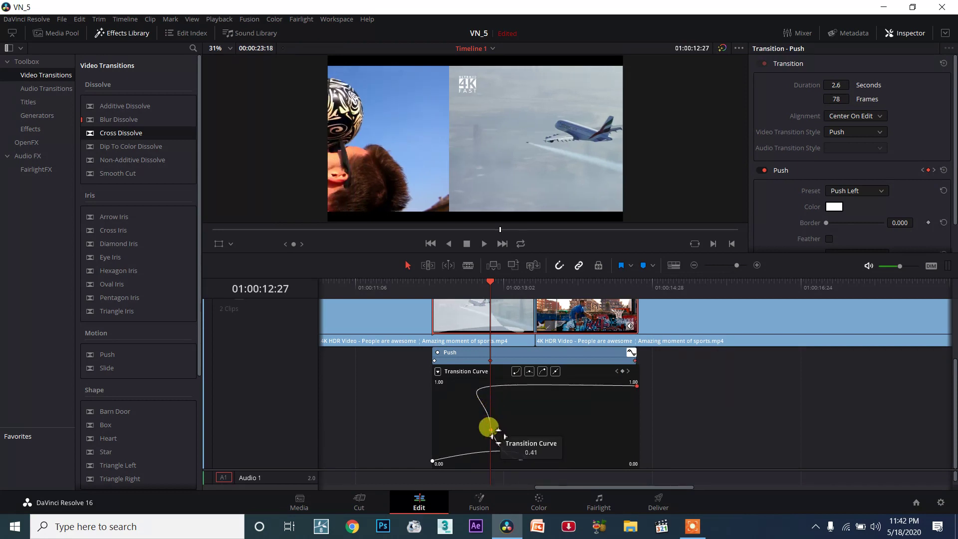
{"action": "left_click_drag", "start_coordinate": [487, 283], "coordinate": [464, 283]}
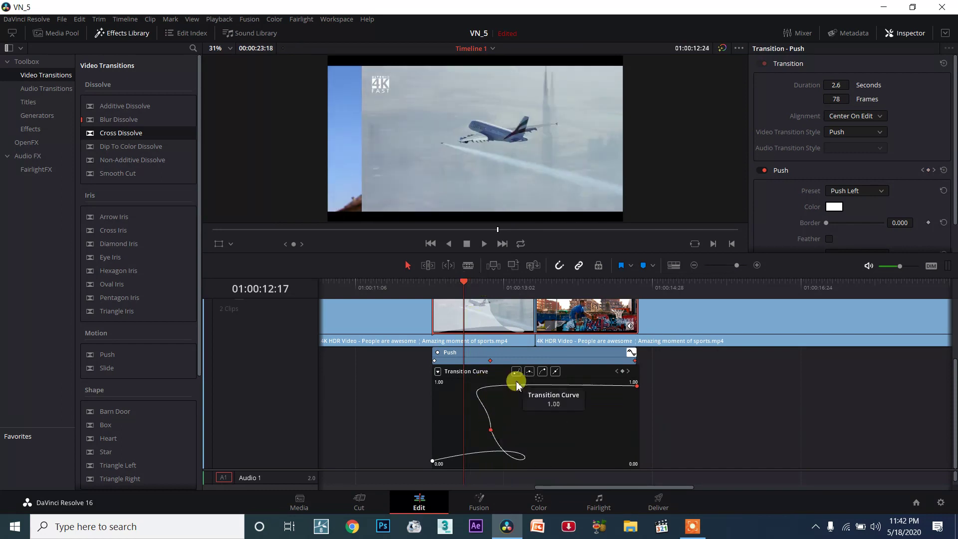
Step: Reselect the middle keyframe and pull its Bezier handle down to shape the lower loop
{"action": "left_click", "coordinate": [489, 432]}
{"action": "left_click", "coordinate": [489, 431]}
{"action": "left_click_drag", "start_coordinate": [491, 406], "coordinate": [490, 428]}
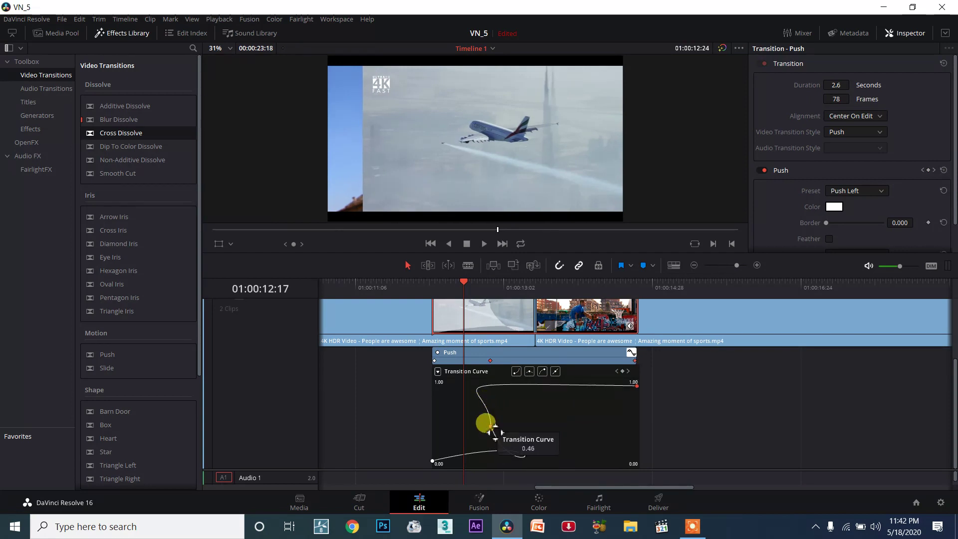
{"action": "left_click_drag", "start_coordinate": [494, 426], "coordinate": [496, 420]}
{"action": "left_click_drag", "start_coordinate": [497, 286], "coordinate": [461, 286]}
{"action": "left_click", "coordinate": [617, 372]}
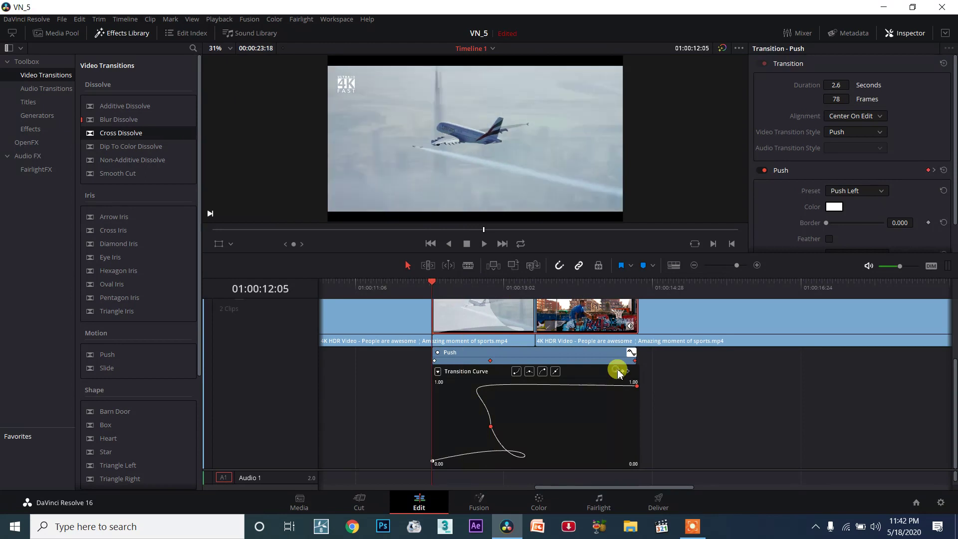
{"action": "left_click", "coordinate": [628, 372]}
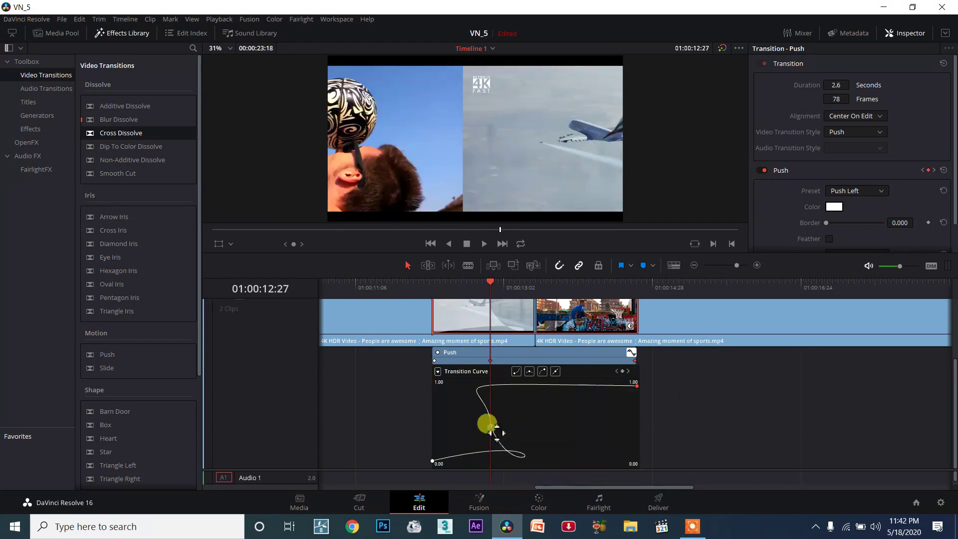
{"action": "left_click_drag", "start_coordinate": [490, 286], "coordinate": [464, 285]}
Step: Stretch the middle keyframe's handles up and left to twist the curve into a loop
{"action": "left_click_drag", "start_coordinate": [521, 451], "coordinate": [493, 429]}
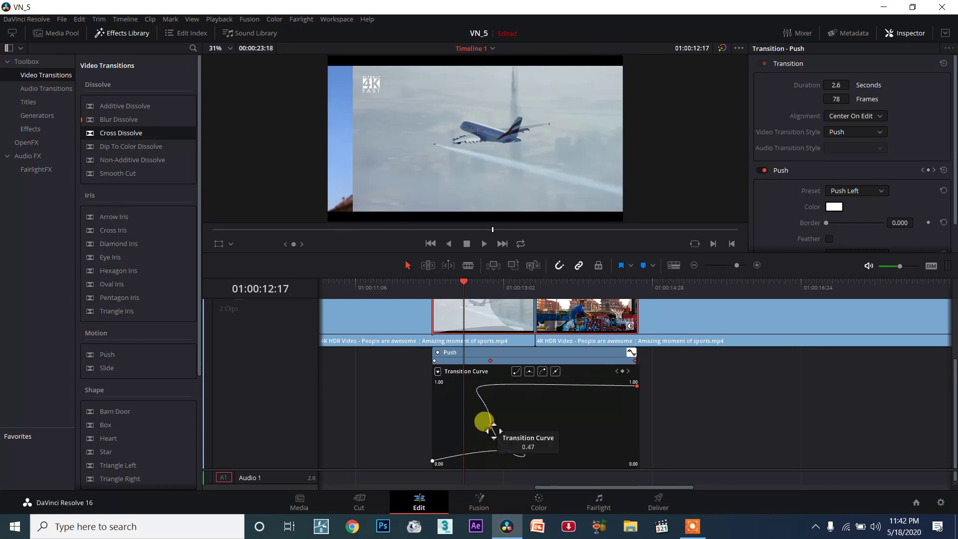
{"action": "left_click_drag", "start_coordinate": [491, 427], "coordinate": [480, 438]}
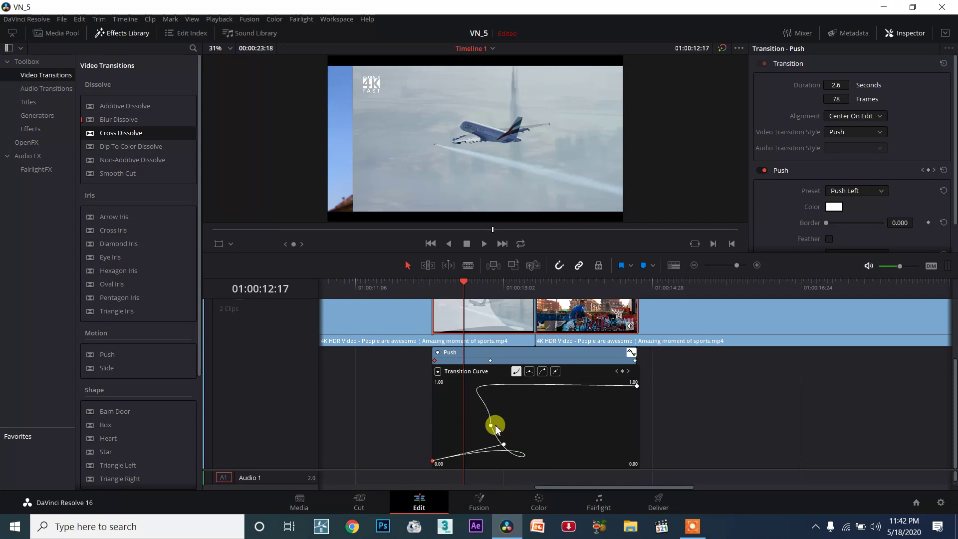
{"action": "mouse_move", "coordinate": [491, 424]}
{"action": "left_mouse_down"}
{"action": "mouse_move", "coordinate": [492, 402]}
{"action": "mouse_move", "coordinate": [446, 387]}
{"action": "left_mouse_up"}
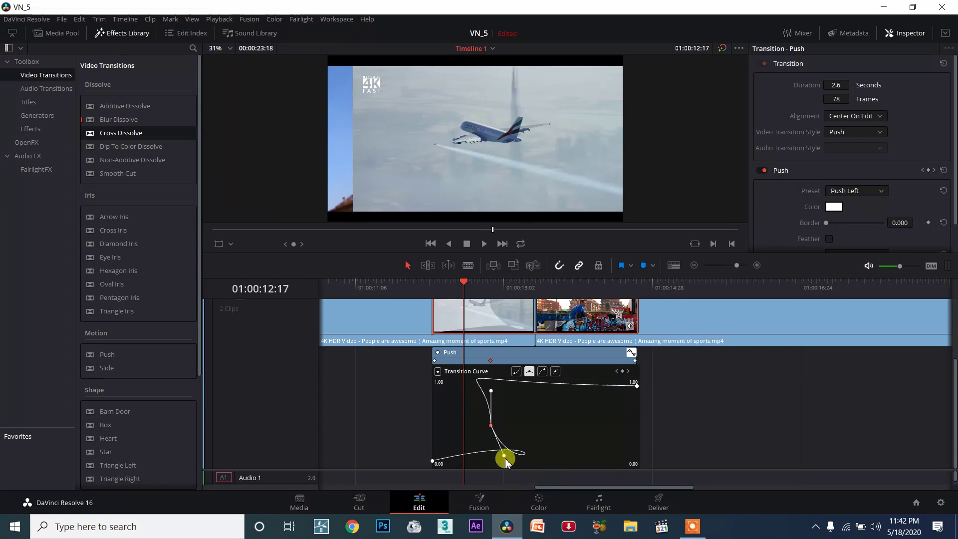
{"action": "mouse_move", "coordinate": [519, 456]}
{"action": "left_mouse_down"}
{"action": "mouse_move", "coordinate": [526, 435]}
{"action": "mouse_move", "coordinate": [474, 428]}
{"action": "left_mouse_up"}
{"action": "scroll", "coordinate": [479, 324], "scroll_direction": "up", "scroll_amount": 2}
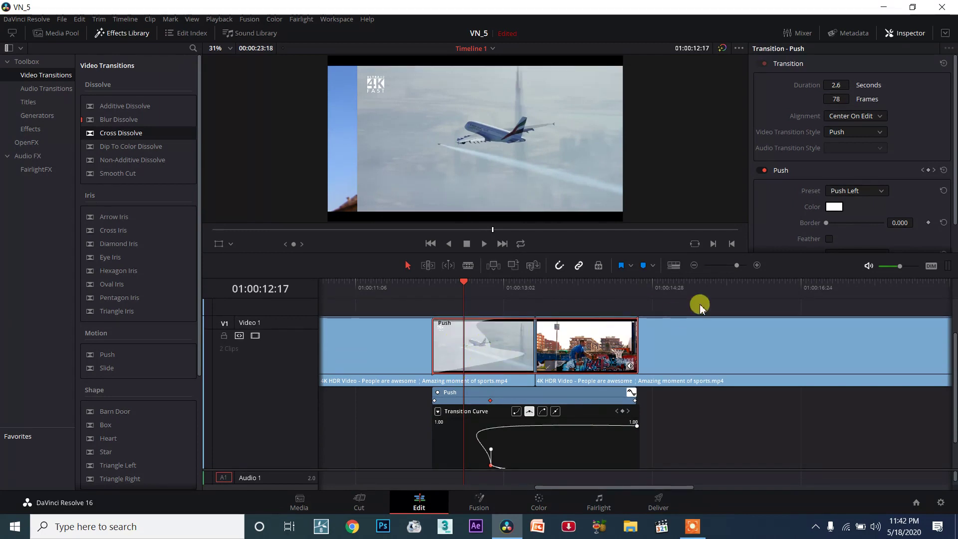
{"action": "scroll", "coordinate": [549, 419], "scroll_direction": "down", "scroll_amount": 3}
{"action": "scroll", "coordinate": [522, 428], "scroll_direction": "down", "scroll_amount": 1}
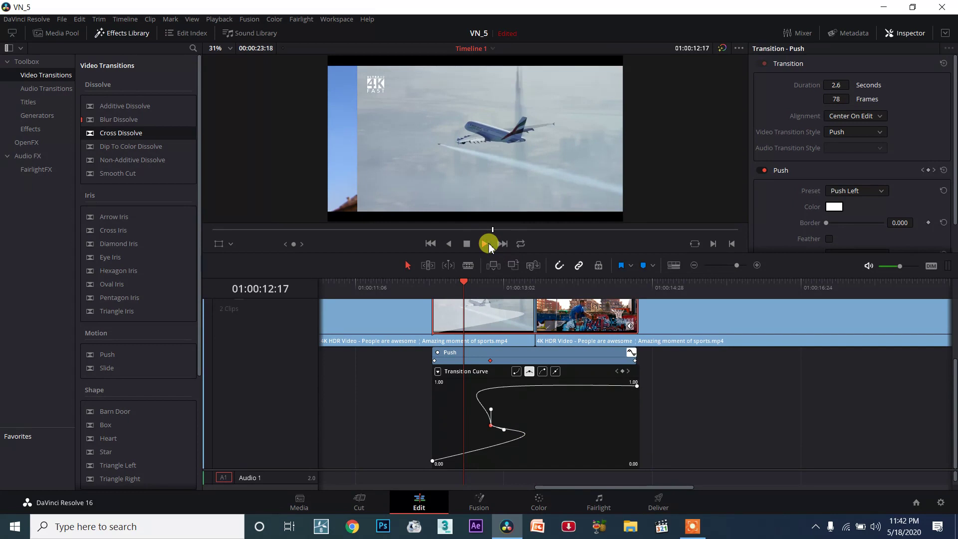
Step: Play back the looped transition, then jump to the middle keyframe and delete it
{"action": "left_click", "coordinate": [486, 244]}
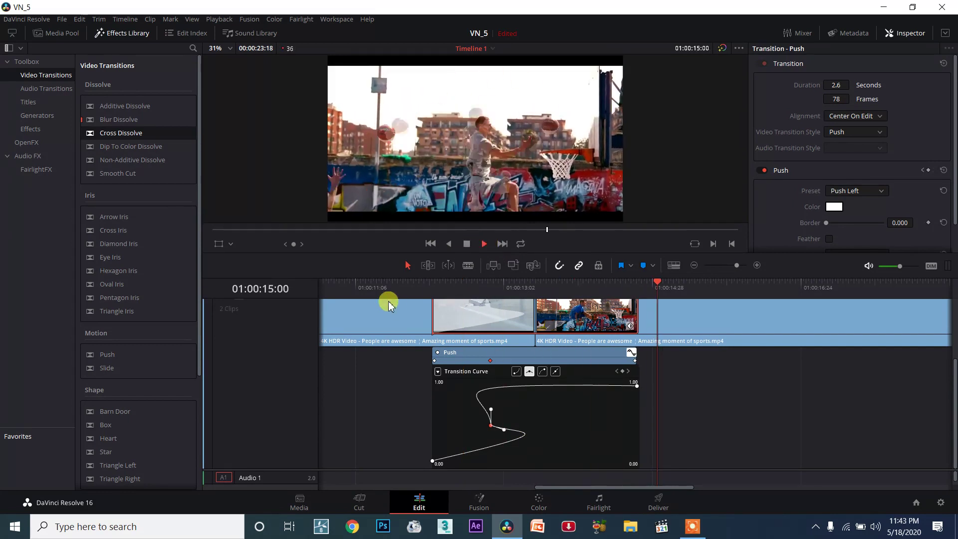
{"action": "left_click", "coordinate": [367, 284]}
{"action": "left_click", "coordinate": [466, 243]}
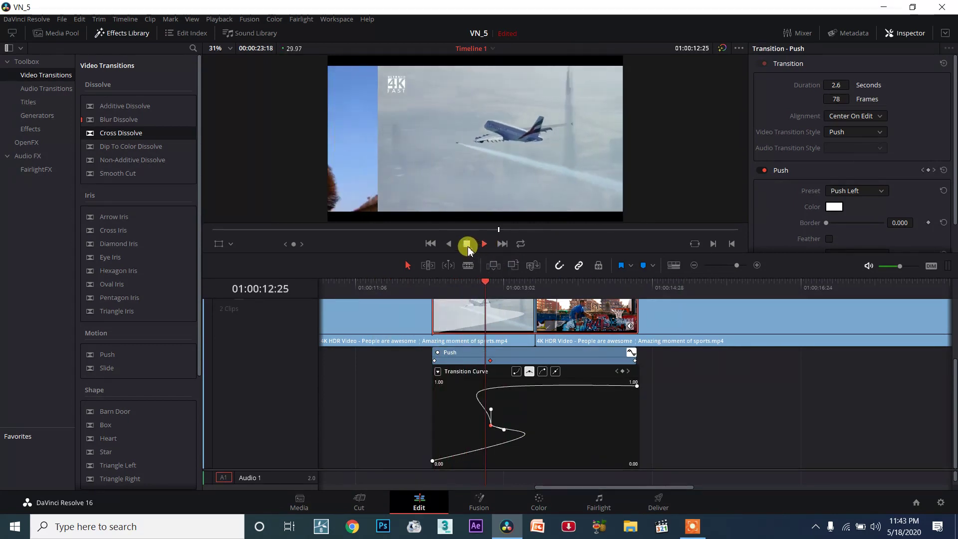
{"action": "left_click", "coordinate": [467, 244]}
{"action": "left_click_drag", "start_coordinate": [491, 410], "coordinate": [545, 384]}
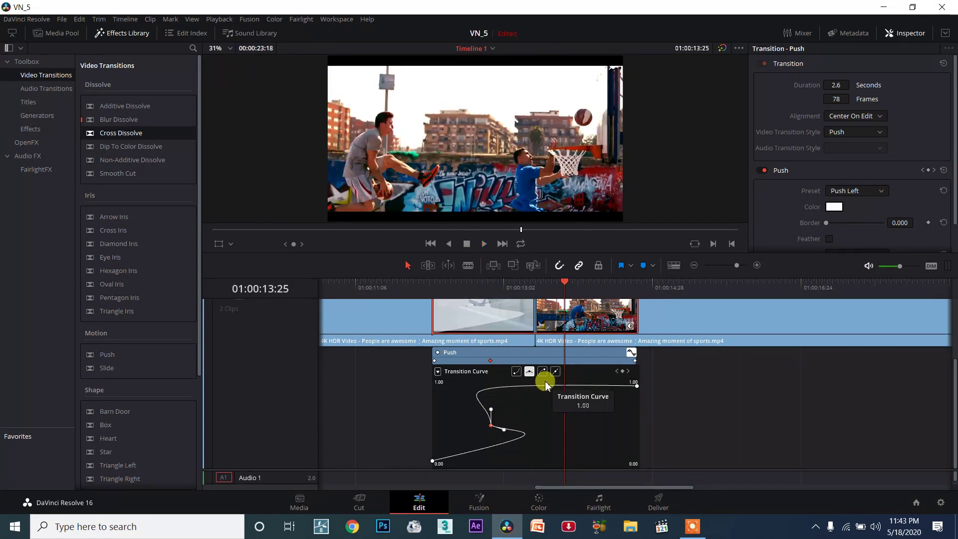
{"action": "left_click", "coordinate": [617, 372]}
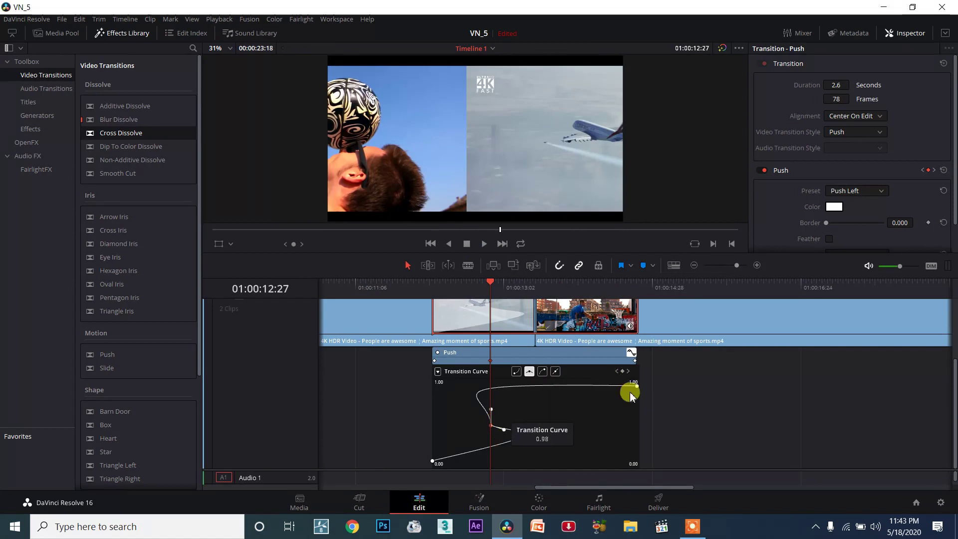
{"action": "left_click", "coordinate": [622, 373]}
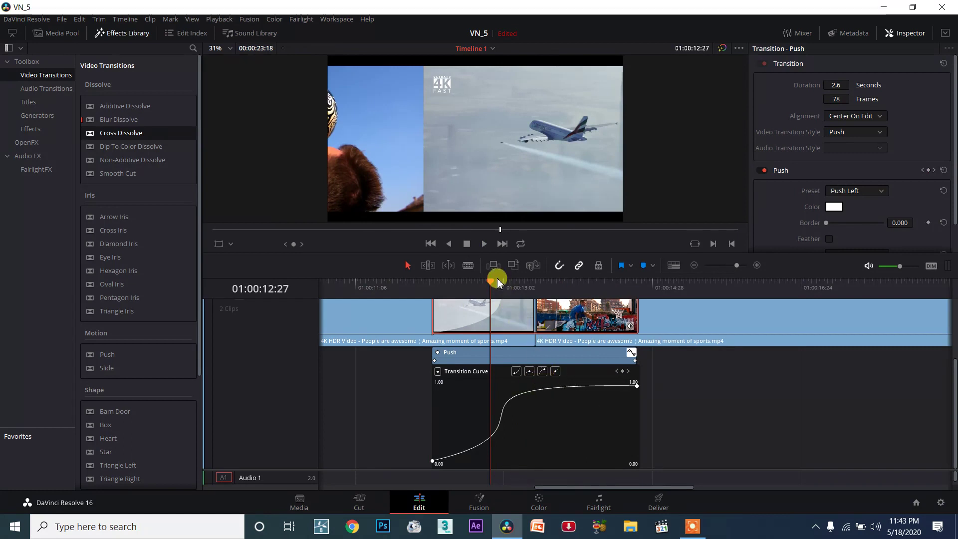
Step: Add two curve keyframes to the Push transition, one at an earlier frame and one at a later frame
{"action": "left_click_drag", "start_coordinate": [497, 283], "coordinate": [467, 282]}
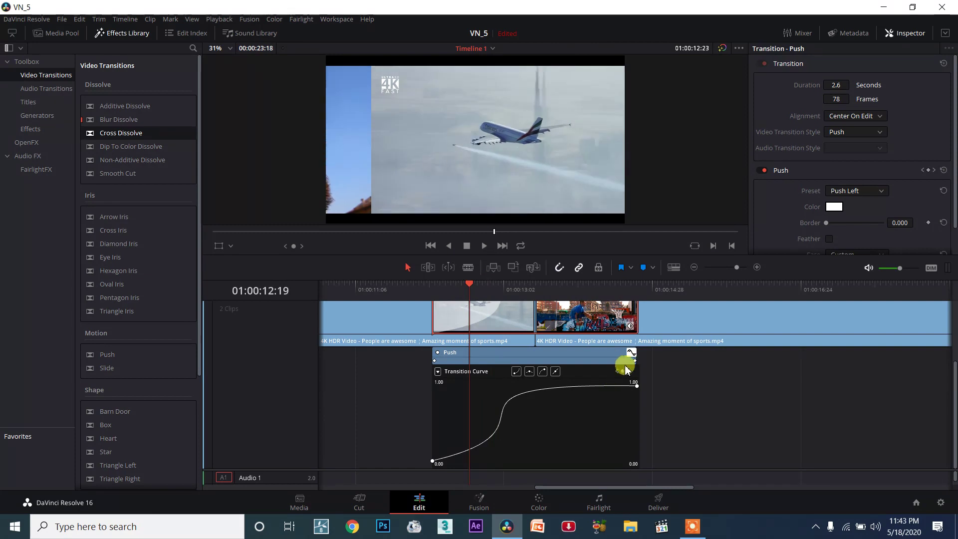
{"action": "left_click", "coordinate": [623, 371]}
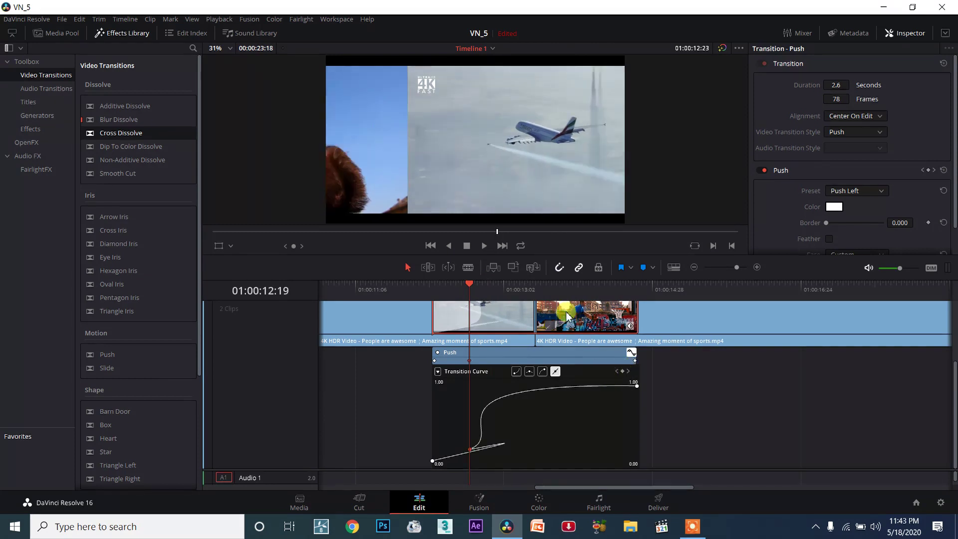
{"action": "left_click", "coordinate": [564, 284]}
{"action": "left_click", "coordinate": [622, 371]}
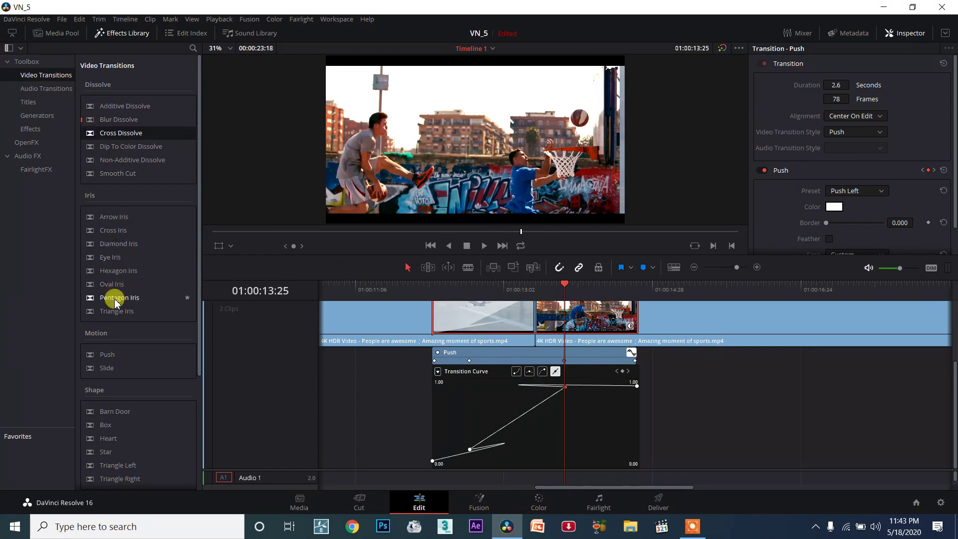
Step: Try swapping in Pentagon Iris, view its curve, then undo the replacement
{"action": "left_click_drag", "start_coordinate": [115, 303], "coordinate": [529, 380]}
{"action": "left_click_drag", "start_coordinate": [506, 425], "coordinate": [529, 418]}
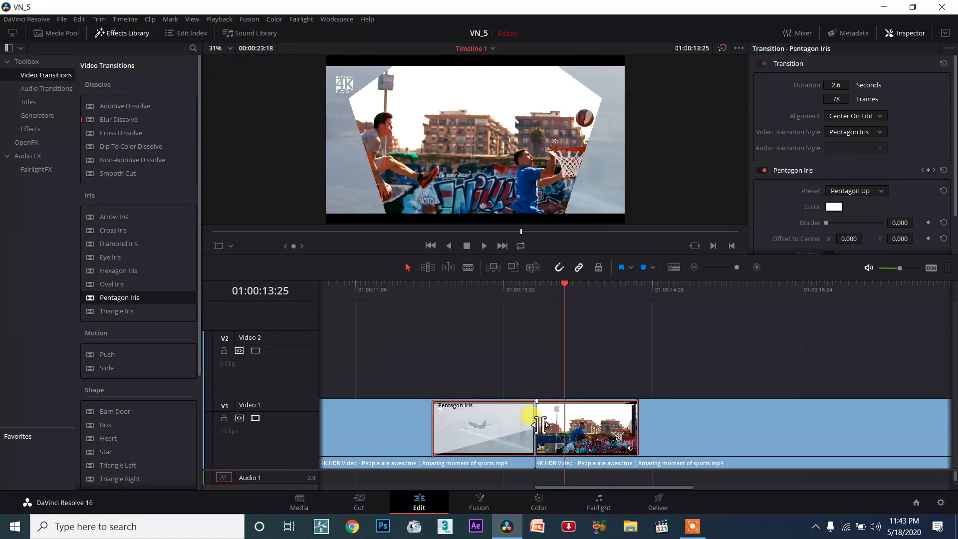
{"action": "left_click", "coordinate": [628, 450]}
{"action": "left_click", "coordinate": [630, 456]}
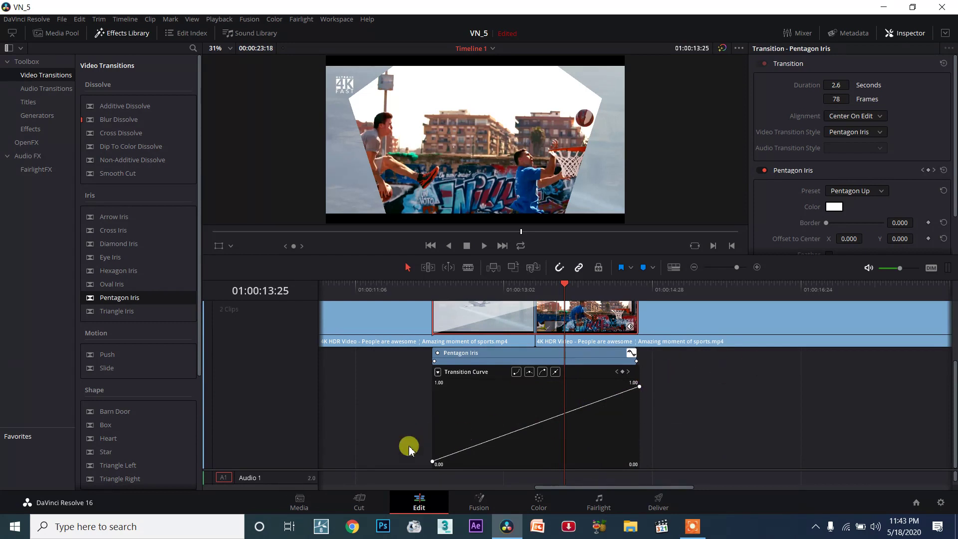
{"action": "key", "text": "ctrl+z"}
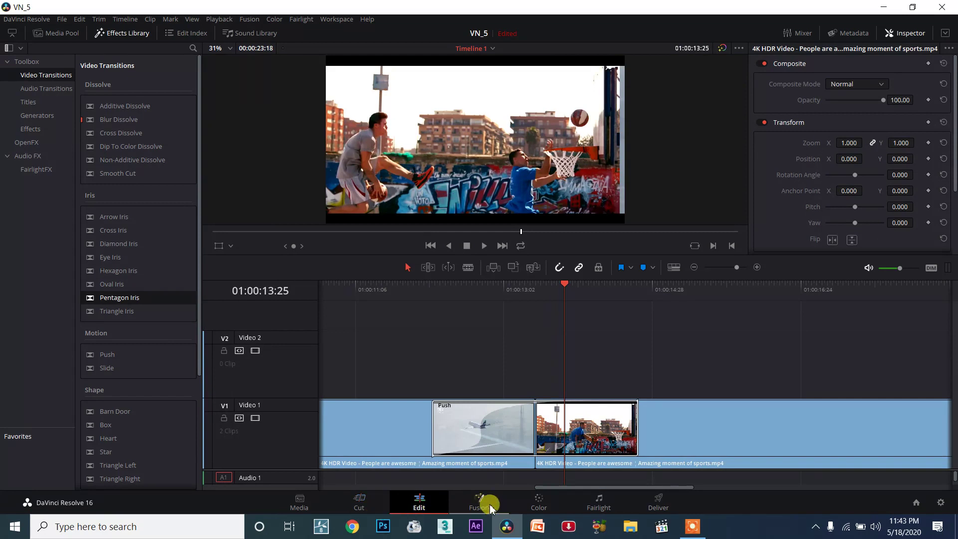
Step: Add full-value 1.00 keyframes at the Push transition's end and a linear one at 01:00:14:05
{"action": "left_click", "coordinate": [607, 453]}
{"action": "left_click", "coordinate": [629, 448]}
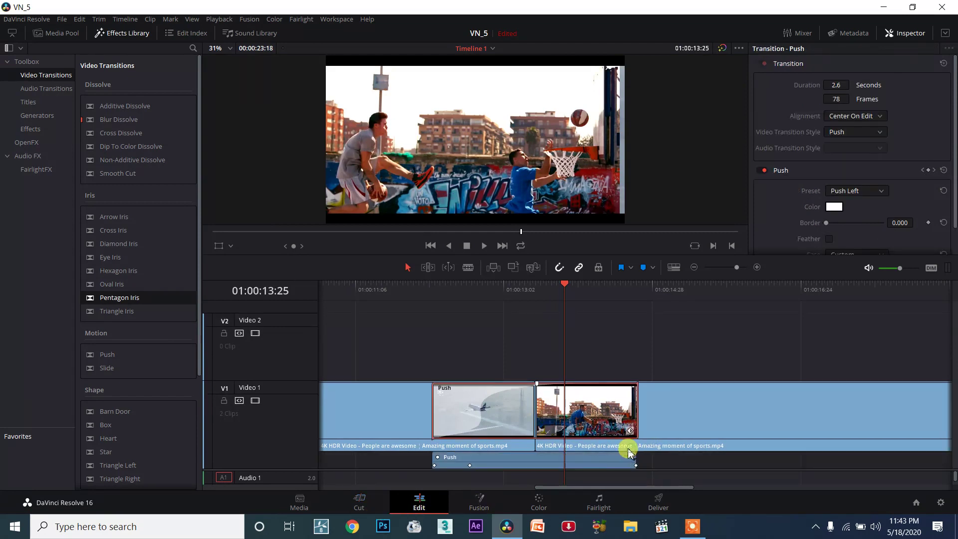
{"action": "left_click", "coordinate": [628, 463]}
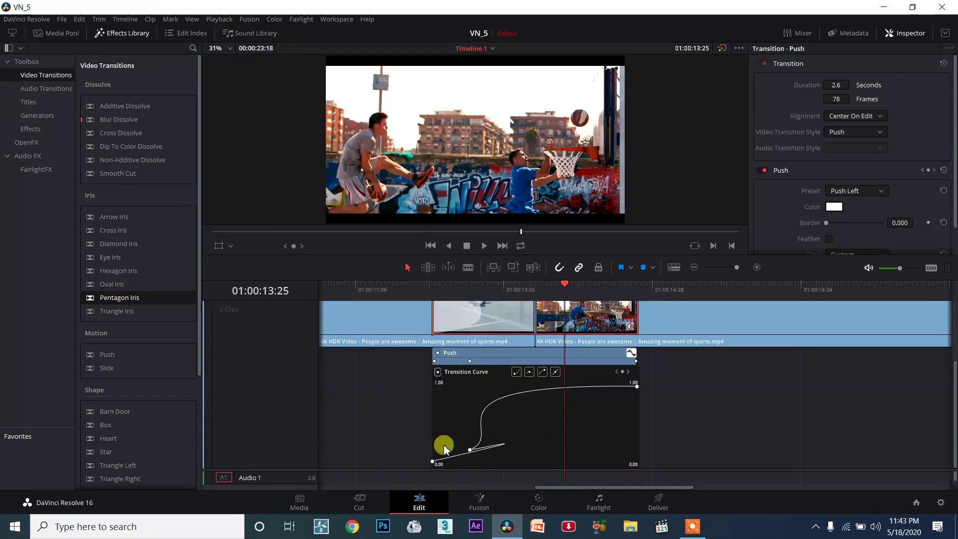
{"action": "left_click", "coordinate": [624, 370]}
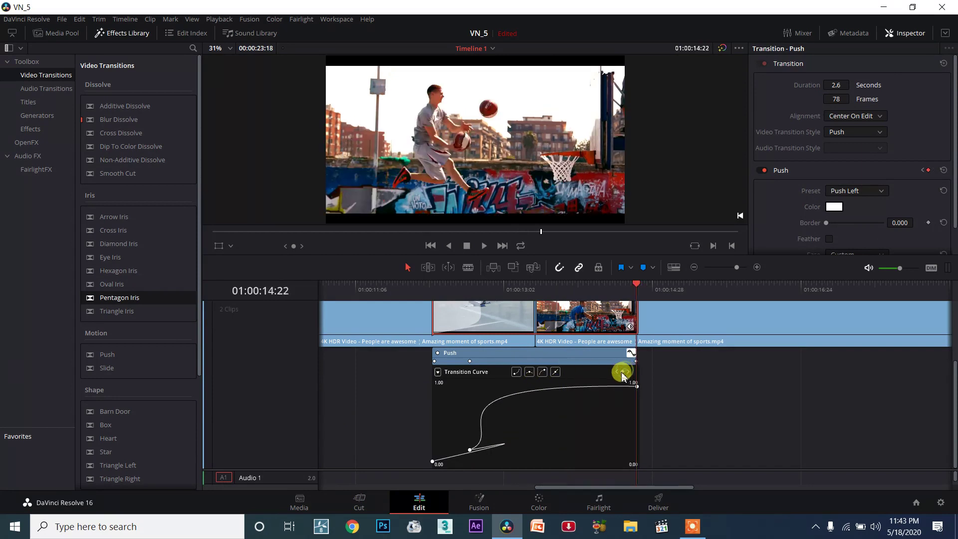
{"action": "left_click", "coordinate": [622, 424]}
{"action": "left_click", "coordinate": [592, 286]}
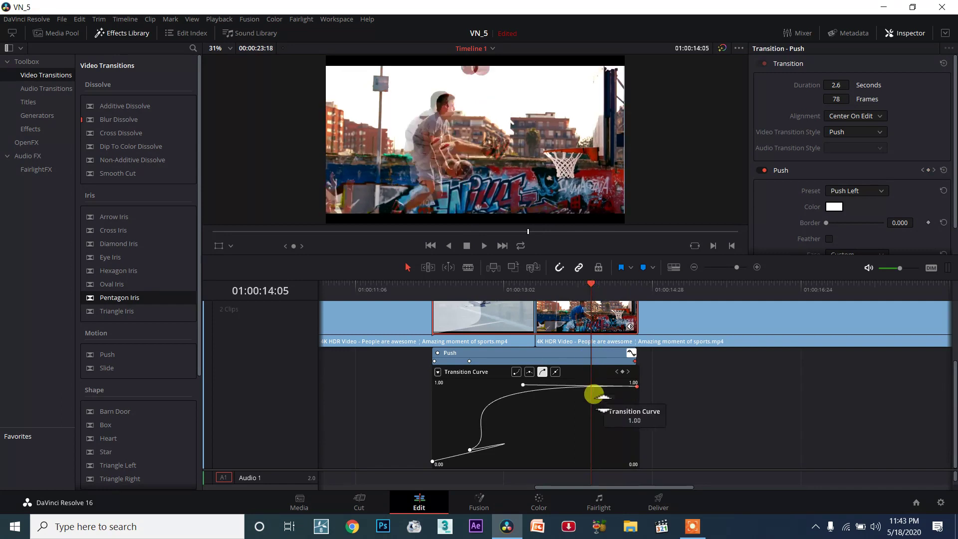
{"action": "left_click", "coordinate": [622, 372]}
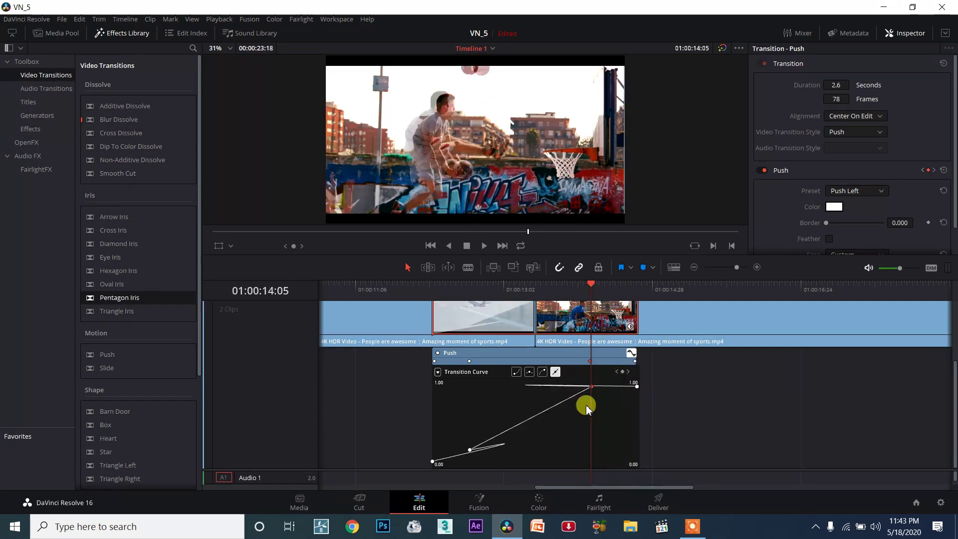
Step: Change the transition style to Triangle Right and display its Transition Curve keyframe track
{"action": "left_click", "coordinate": [857, 135]}
{"action": "left_click", "coordinate": [849, 155]}
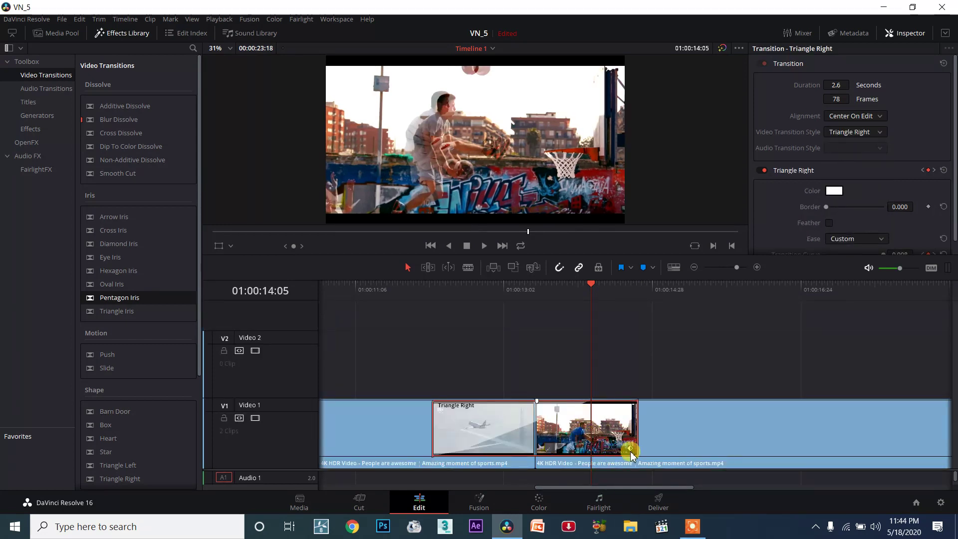
{"action": "left_click", "coordinate": [630, 449]}
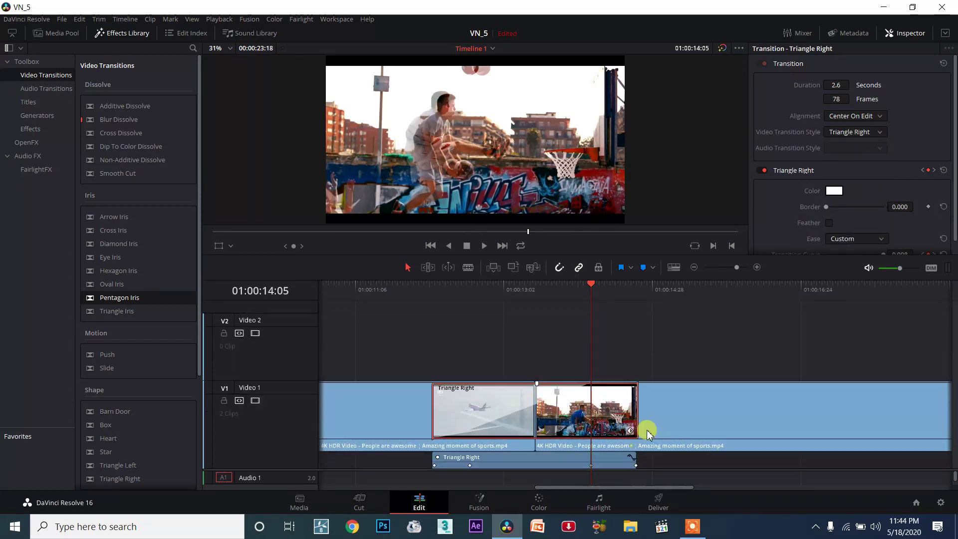
{"action": "left_click", "coordinate": [632, 456]}
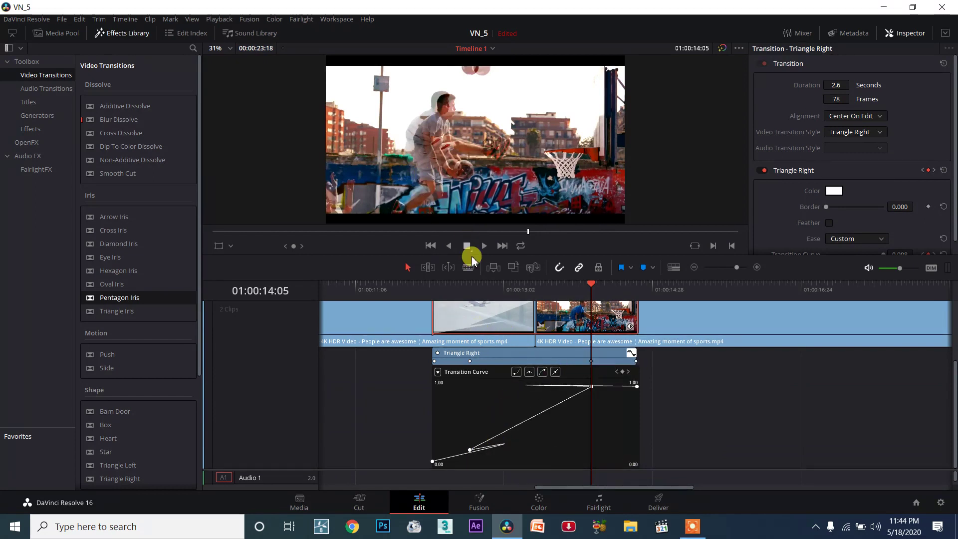
Step: Preview the Triangle Right transition from its start and scrub through its frames
{"action": "left_click", "coordinate": [421, 285]}
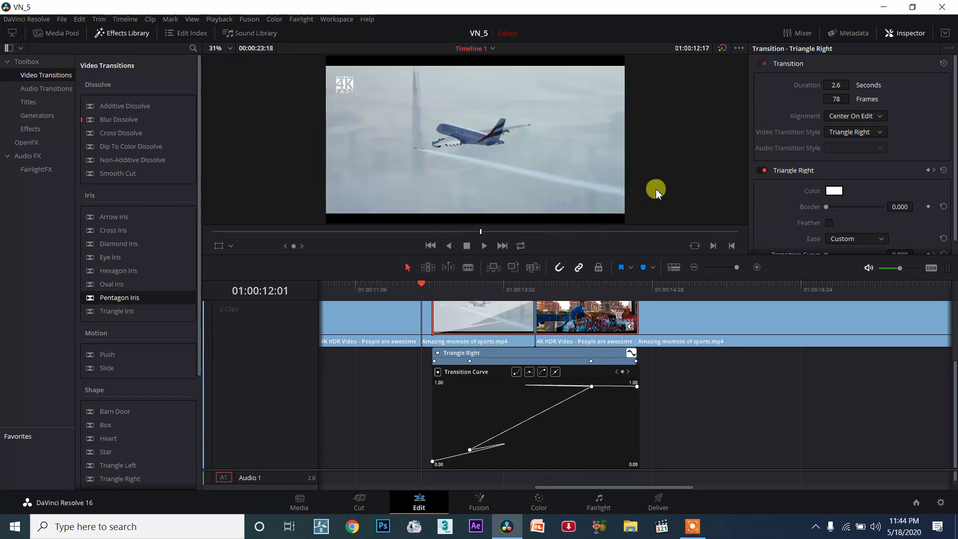
{"action": "left_click", "coordinate": [482, 246]}
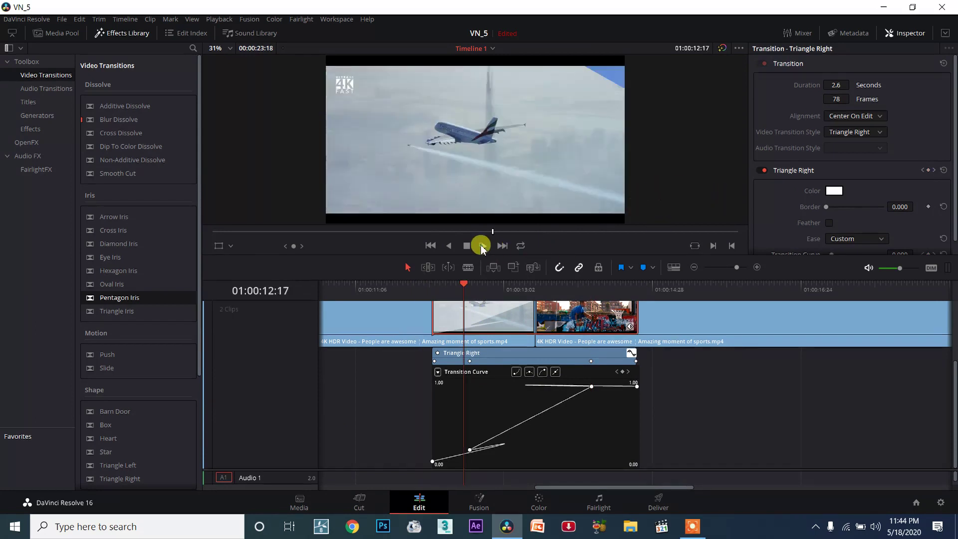
{"action": "left_click", "coordinate": [467, 246]}
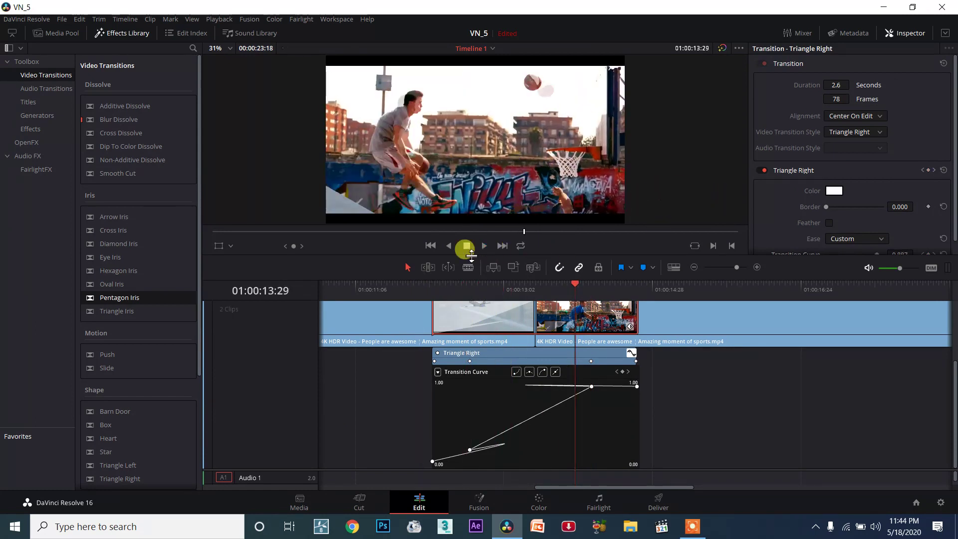
{"action": "left_click_drag", "start_coordinate": [440, 283], "coordinate": [598, 289]}
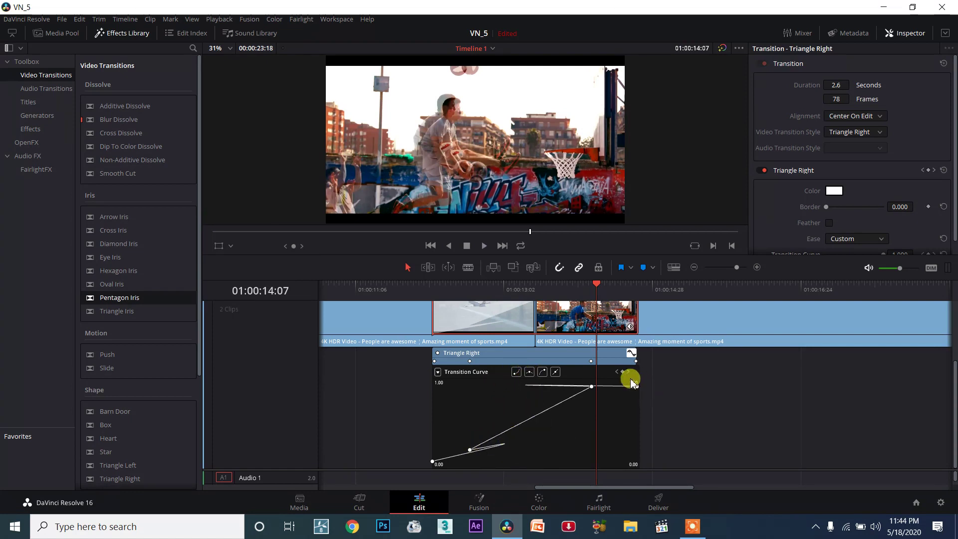
Step: Delete the curve keyframes at 01:00:14:05 and 12:19 to leave a smooth S-curve
{"action": "left_click", "coordinate": [617, 371]}
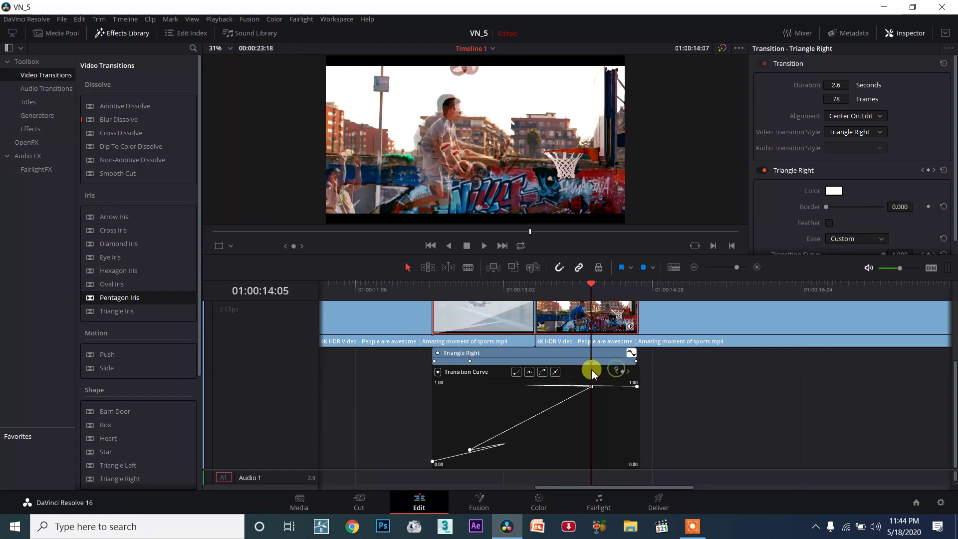
{"action": "left_click", "coordinate": [623, 372]}
{"action": "left_click", "coordinate": [617, 372]}
{"action": "left_click", "coordinate": [623, 372]}
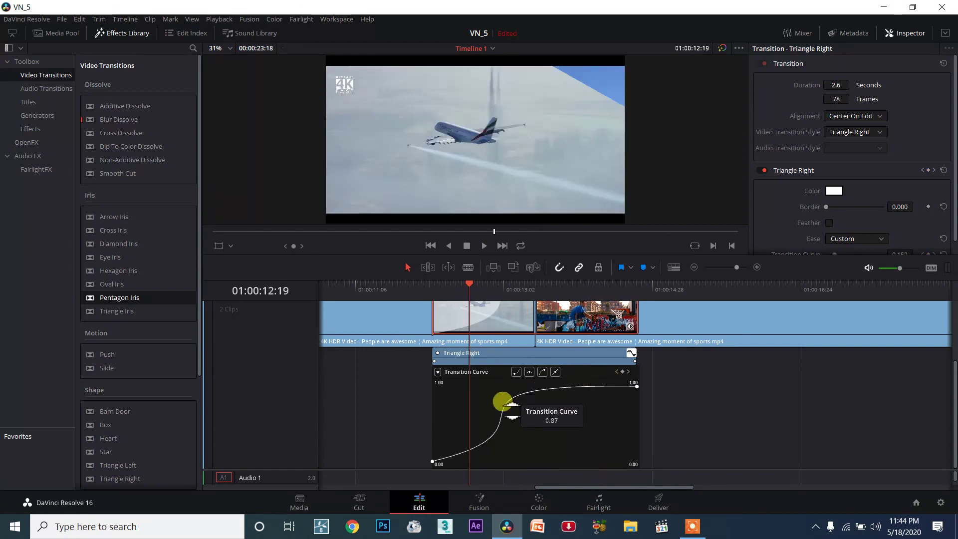
Step: Play the transition from before its start to preview the S-curve
{"action": "left_click_drag", "start_coordinate": [469, 285], "coordinate": [398, 285]}
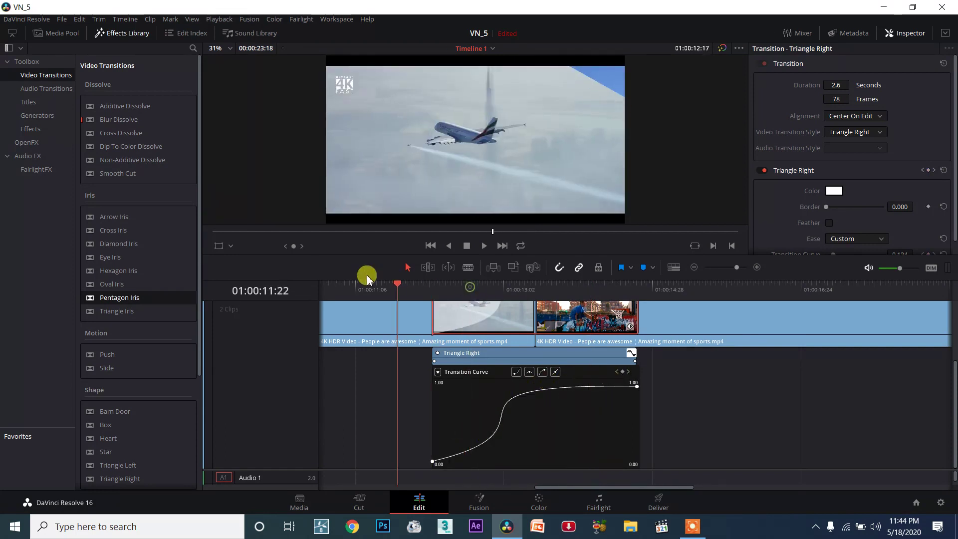
{"action": "left_click", "coordinate": [484, 246]}
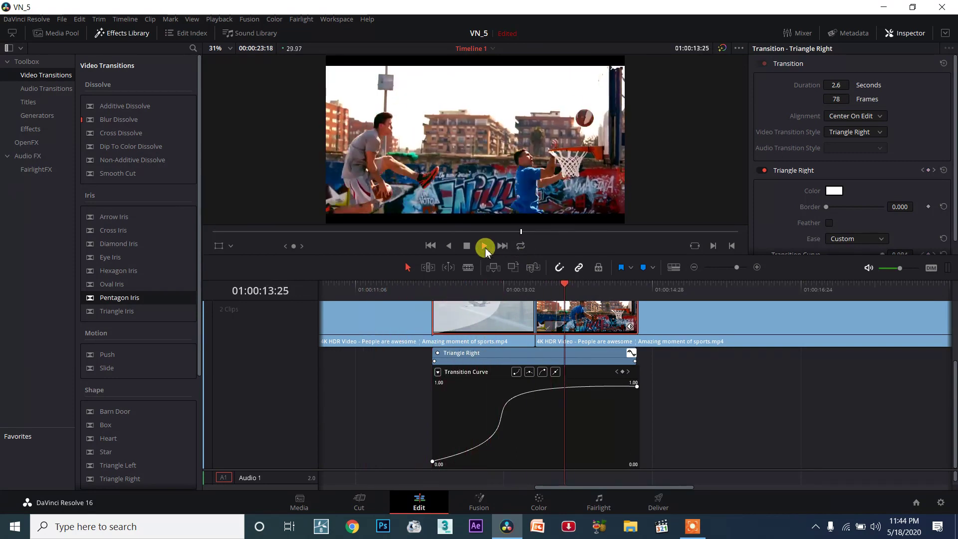
{"action": "left_click", "coordinate": [484, 246]}
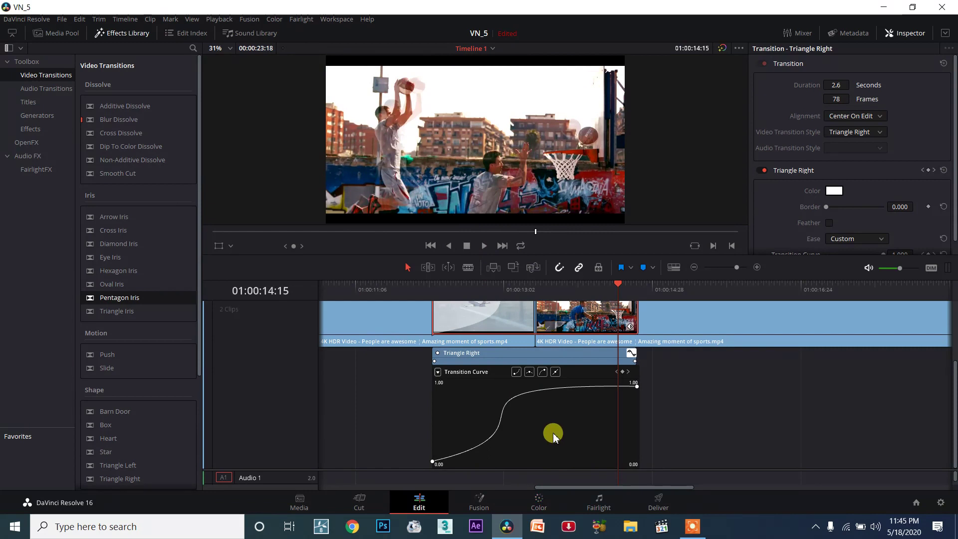
Step: Show the Border curve in the curve editor and hide the Transition Curve
{"action": "left_click", "coordinate": [438, 372]}
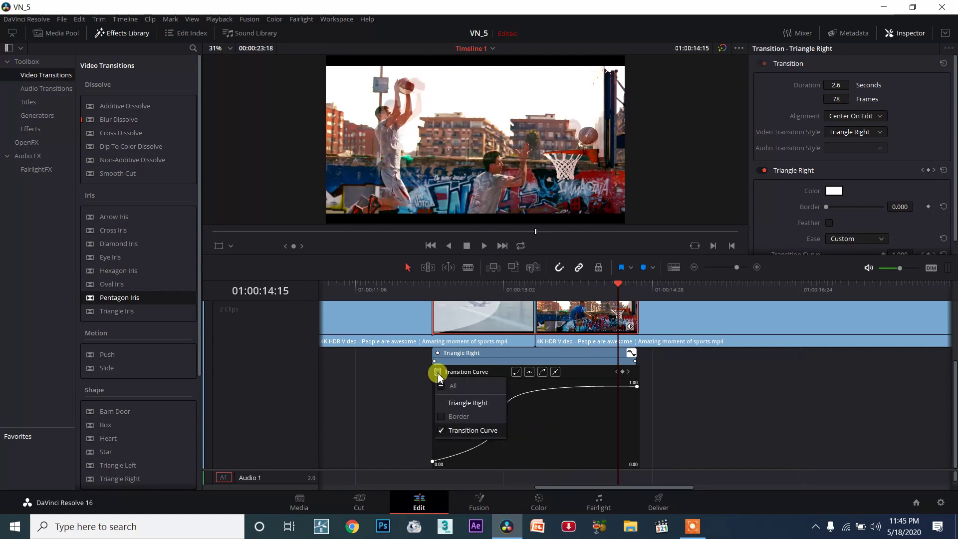
{"action": "left_click", "coordinate": [442, 417]}
{"action": "left_click", "coordinate": [497, 457]}
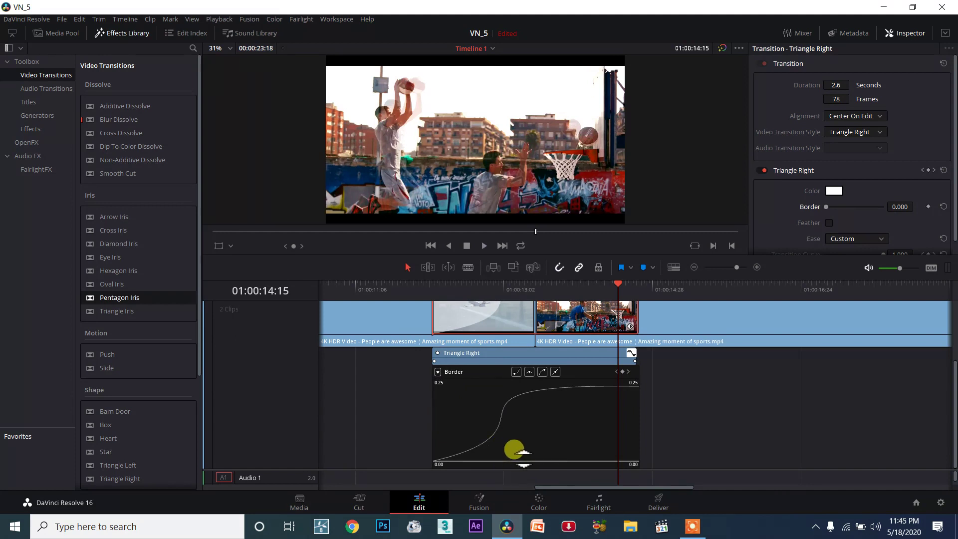
Step: Set the border width to 128.640, checking it mid-transition at 12:29 in the viewer
{"action": "left_click_drag", "start_coordinate": [522, 459], "coordinate": [505, 442]}
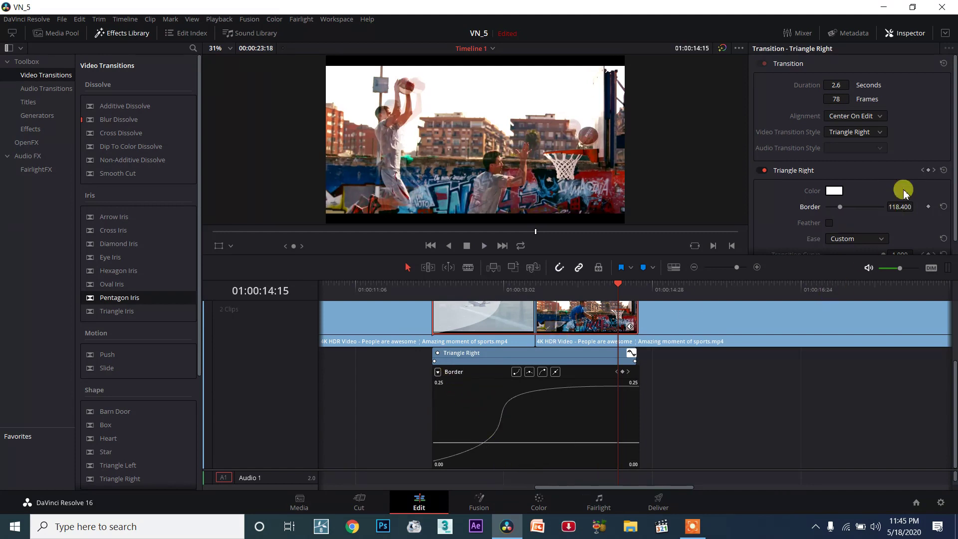
{"action": "left_click_drag", "start_coordinate": [843, 206], "coordinate": [850, 207]}
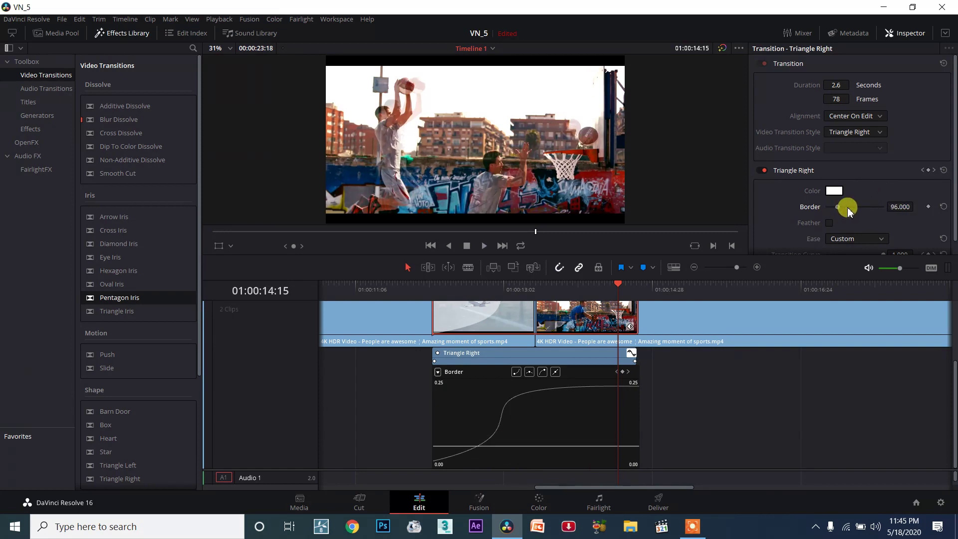
{"action": "left_click", "coordinate": [555, 289]}
{"action": "left_click_drag", "start_coordinate": [556, 289], "coordinate": [437, 260]}
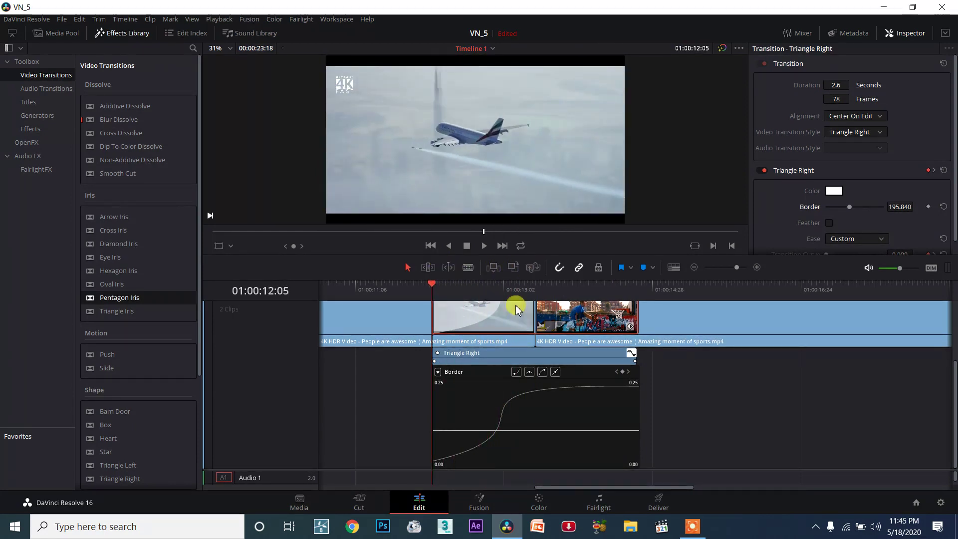
{"action": "left_click", "coordinate": [496, 285]}
{"action": "left_click_drag", "start_coordinate": [848, 207], "coordinate": [938, 190]}
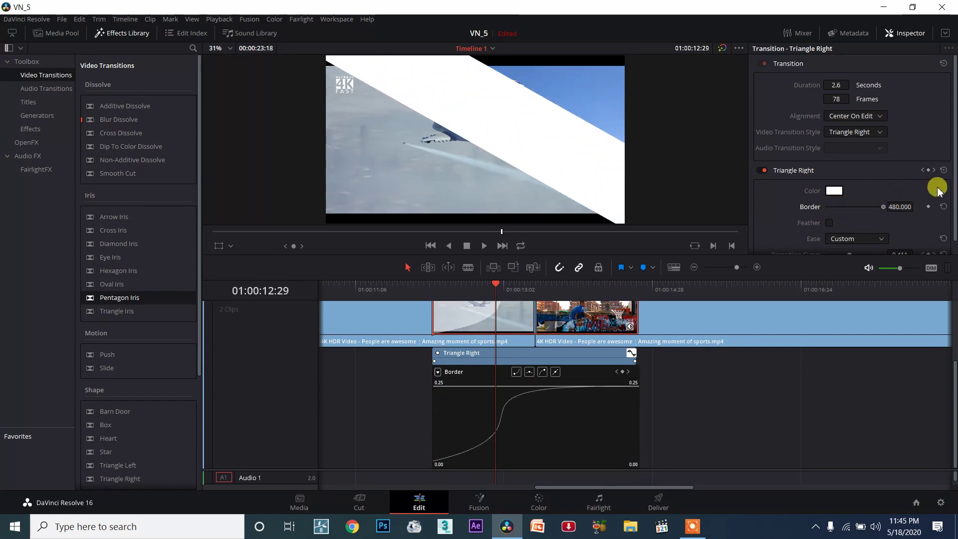
{"action": "left_click_drag", "start_coordinate": [938, 191], "coordinate": [829, 196]}
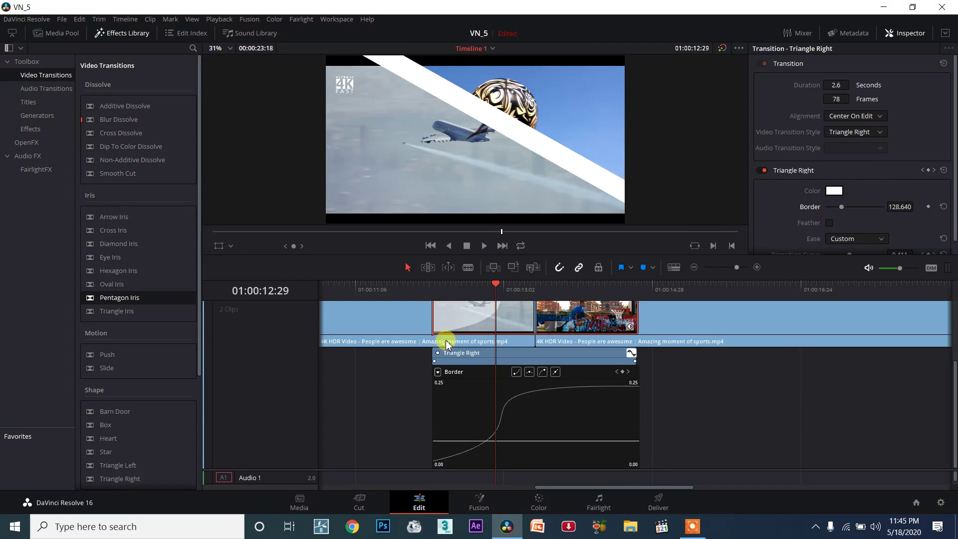
{"action": "left_click", "coordinate": [424, 284]}
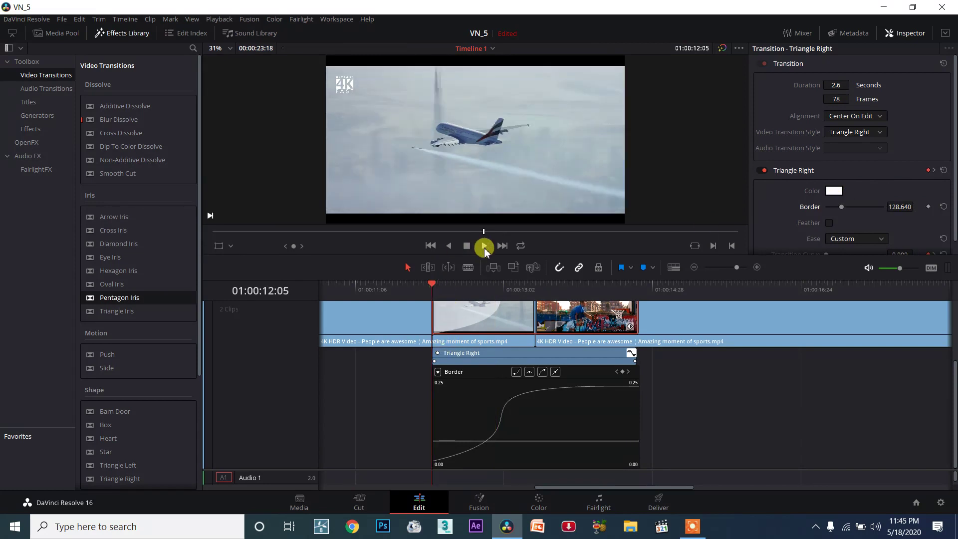
{"action": "left_click", "coordinate": [484, 246]}
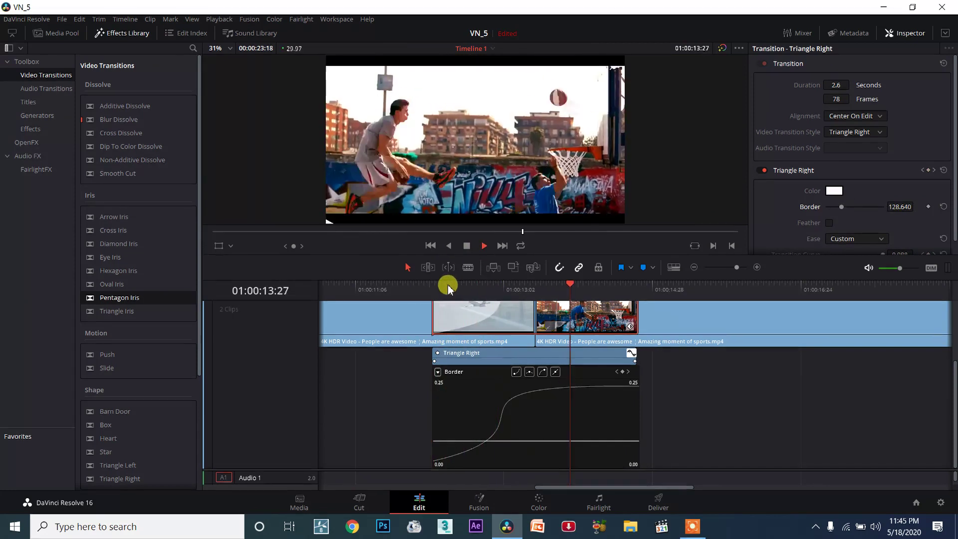
{"action": "key", "text": "slash"}
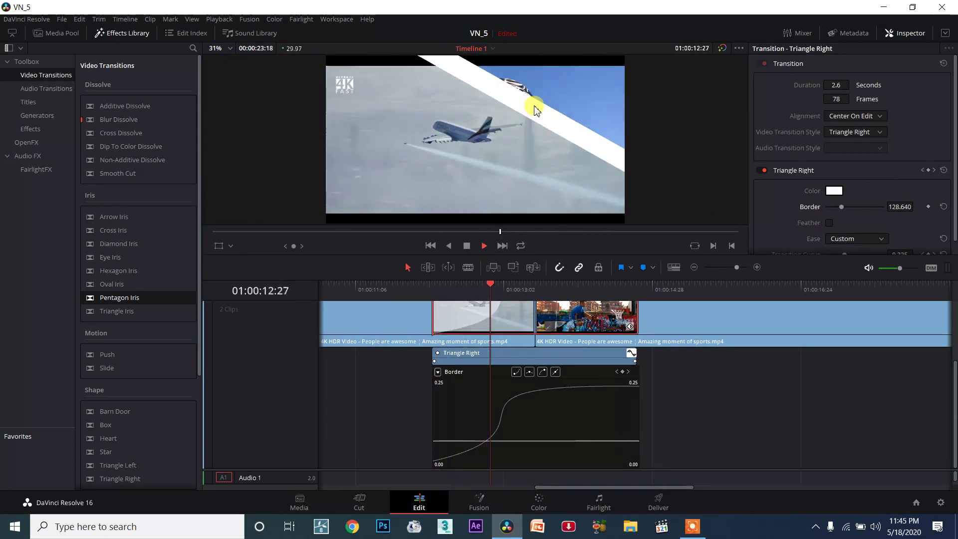
{"action": "left_click", "coordinate": [363, 285]}
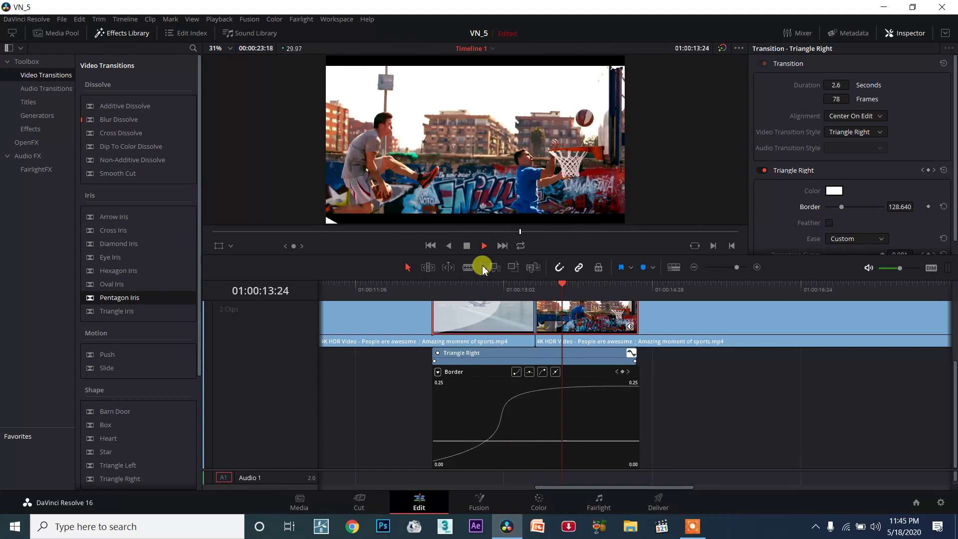
{"action": "left_click", "coordinate": [467, 246]}
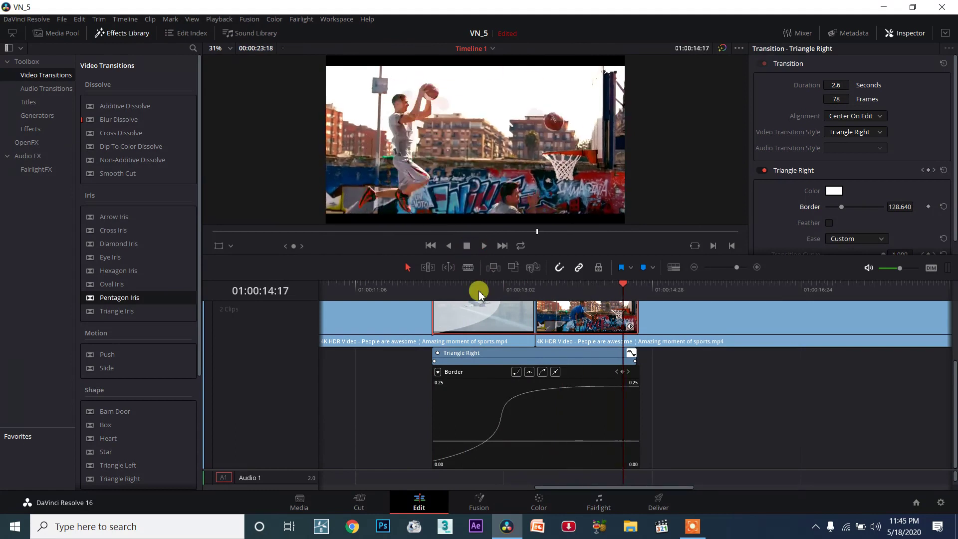